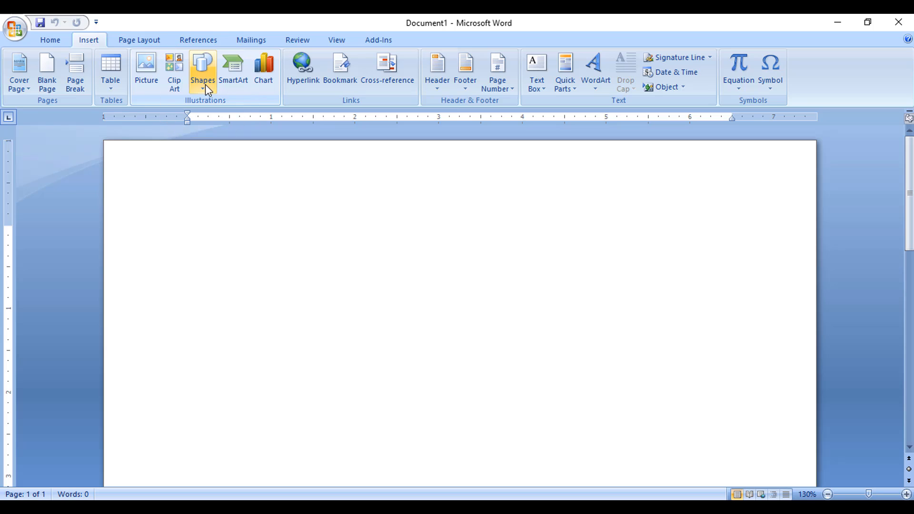
Draw a donut shape about 2.76" in height and width in the upper-right area of the page
left_click(205, 84)
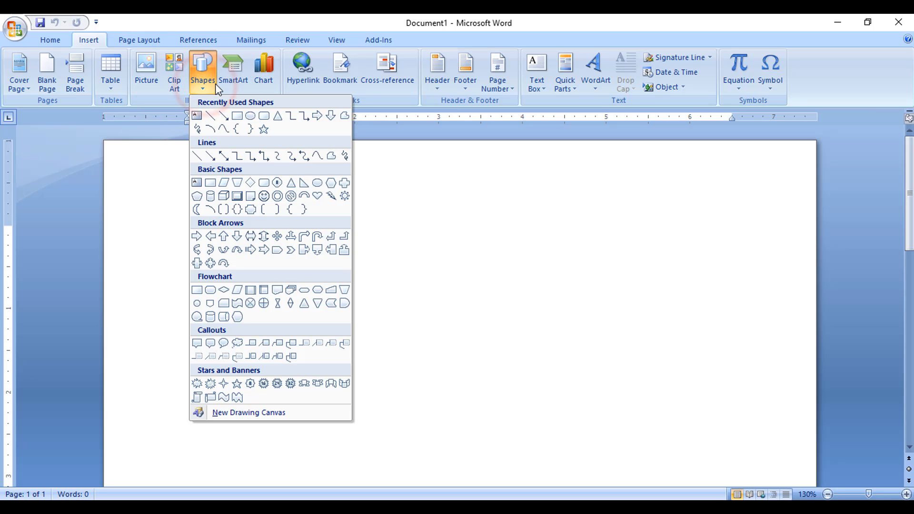
left_click(278, 197)
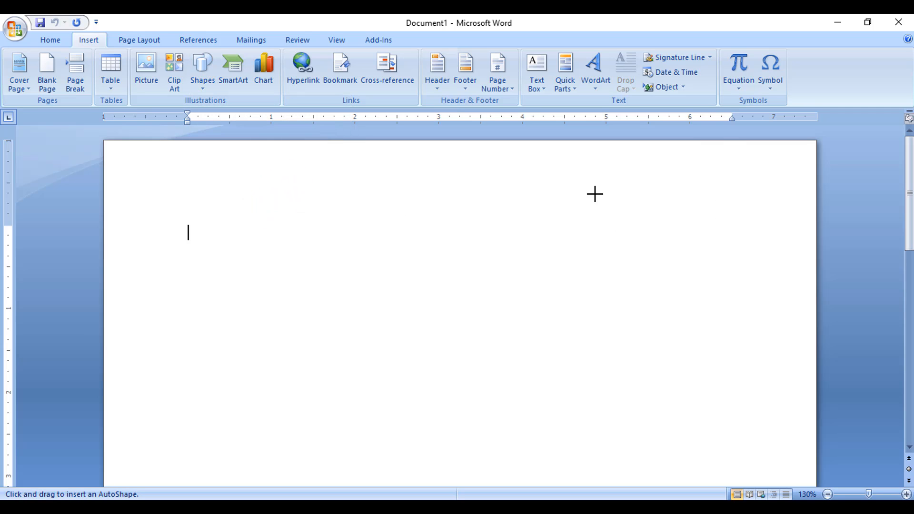
mouse_move(565, 177)
left_mouse_down()
mouse_move(642, 262)
mouse_move(679, 326)
mouse_move(598, 275)
left_mouse_up()
mouse_move(756, 364)
left_mouse_down()
mouse_move(697, 339)
mouse_move(714, 353)
mouse_move(692, 306)
mouse_move(779, 408)
left_mouse_up()
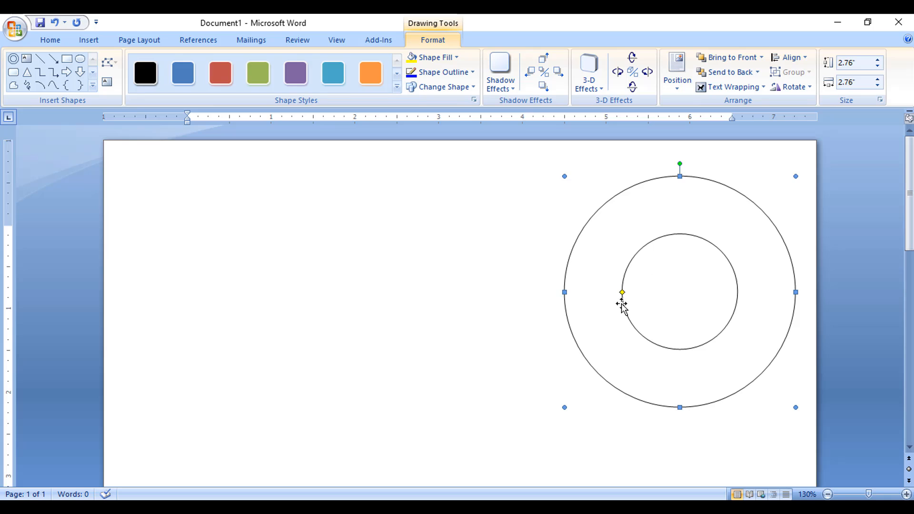
Enlarge the donut's inner hole to make a thinner ring and fill the ring with the standard dark red
key("ctrl")
key("ctrl")
key("ctrl")
left_click_drag(622, 293, 598, 304)
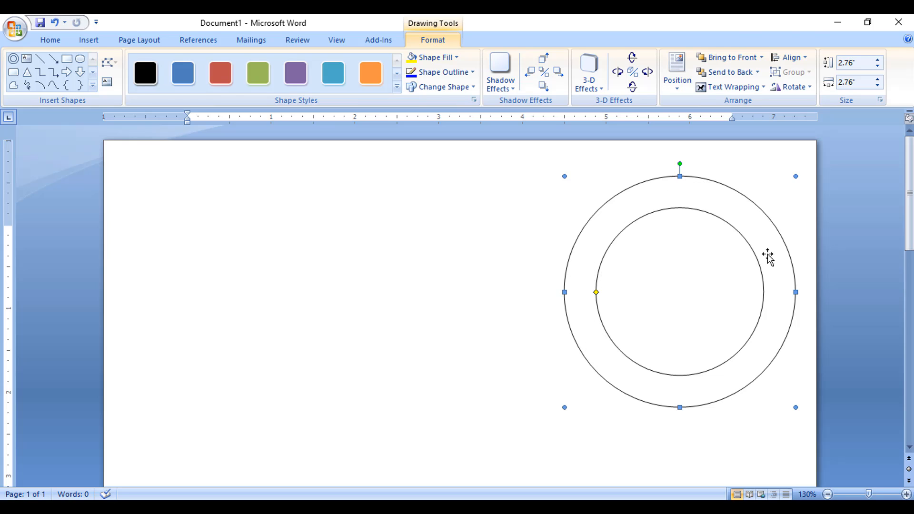
left_click(448, 57)
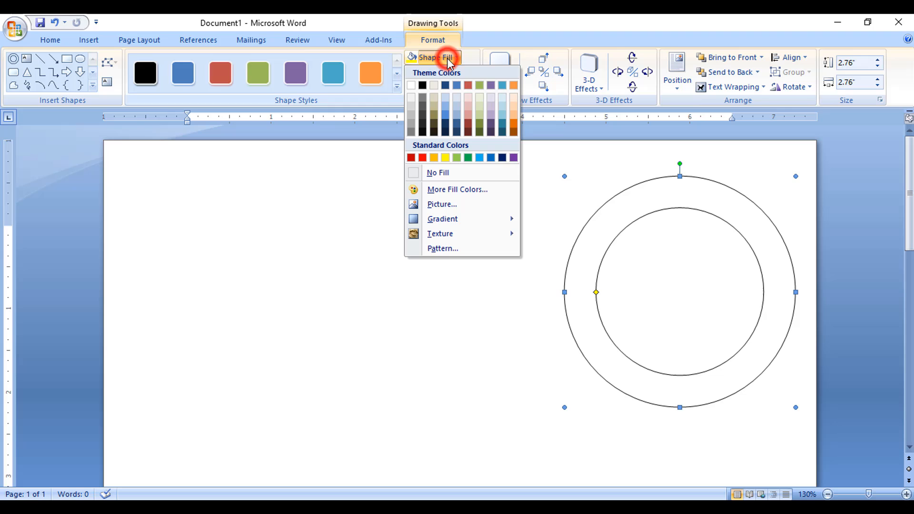
left_click(410, 157)
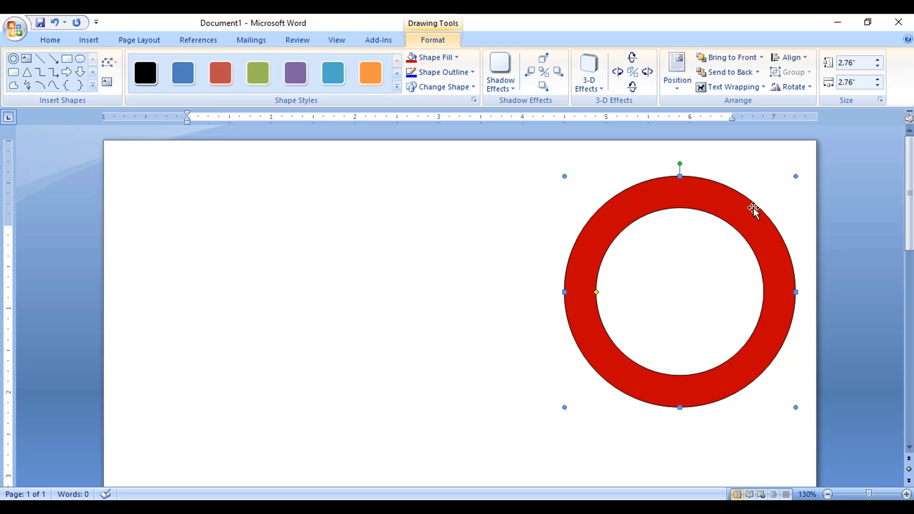
Try a different red from the extended standard color palette as the ring's fill
left_click(435, 57)
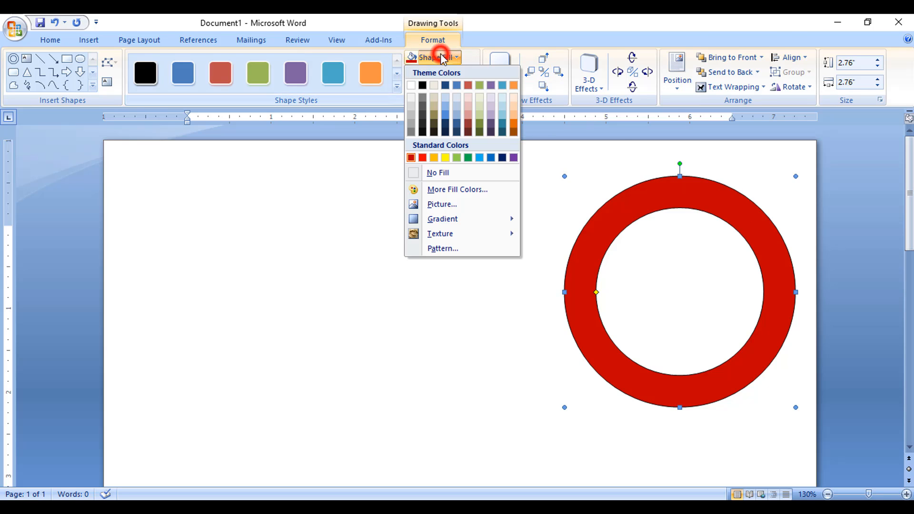
left_click(433, 189)
left_click(372, 147)
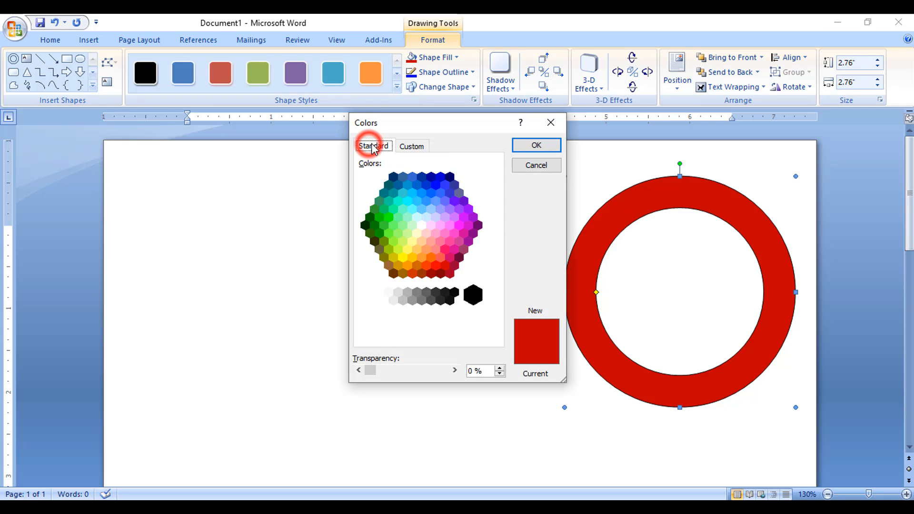
left_click(449, 274)
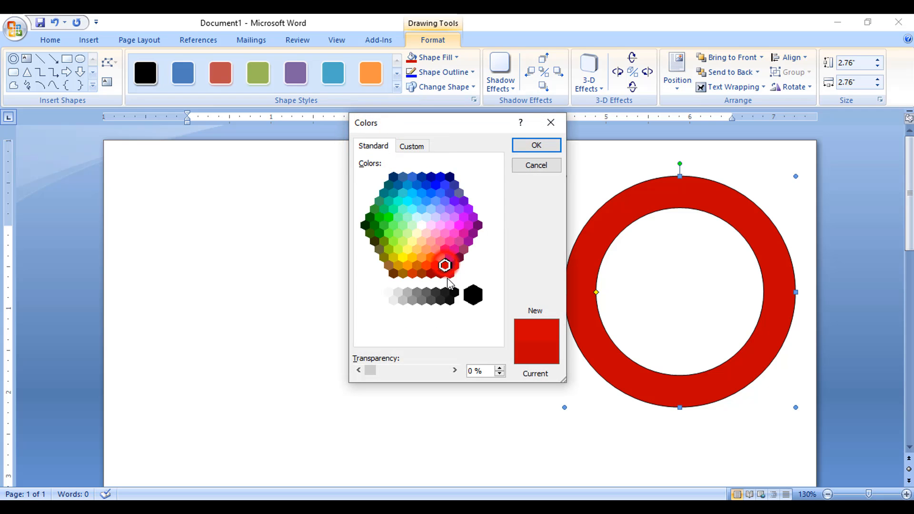
left_click(546, 145)
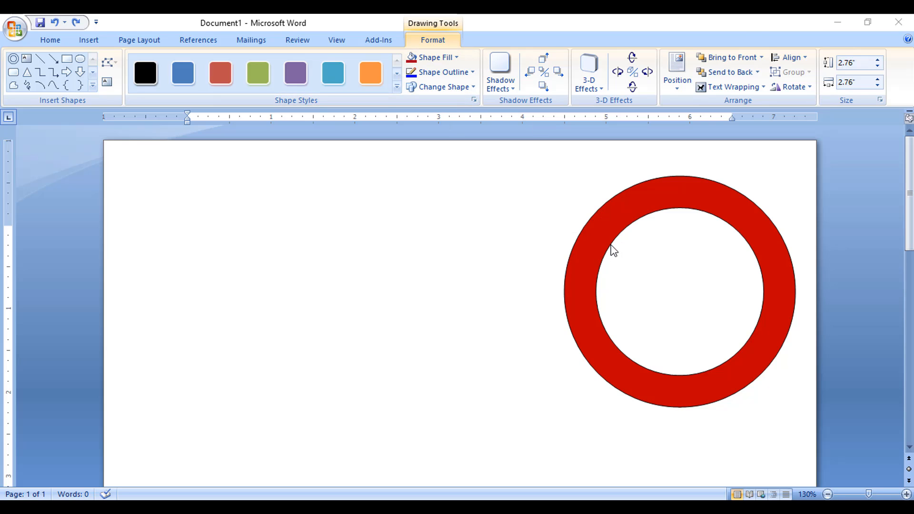
Remove the outline from the red ring
left_click(585, 217)
left_click(457, 72)
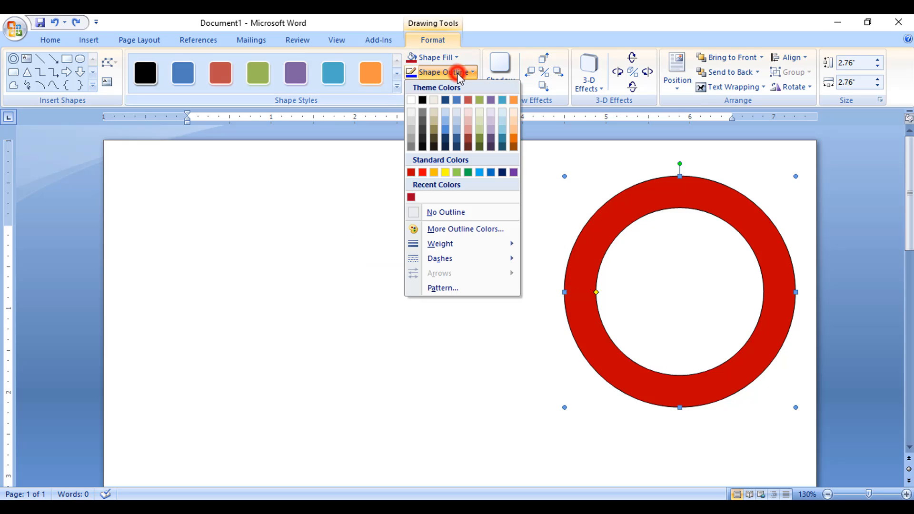
left_click(445, 213)
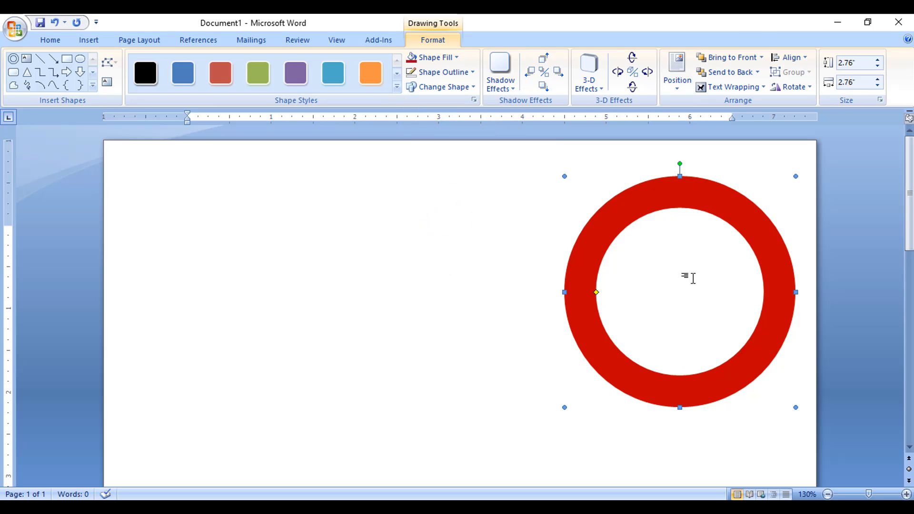
left_click(338, 268)
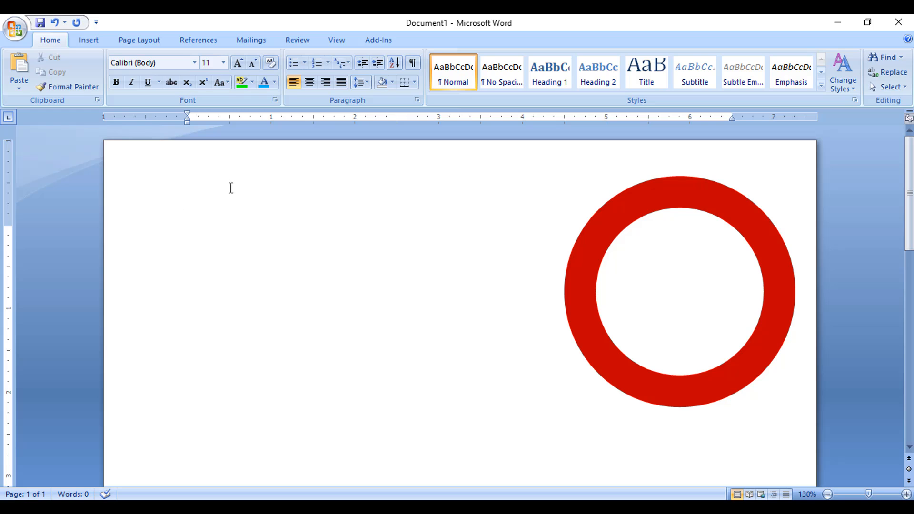
left_click(621, 217)
Insert WordArt in the black arched style reading "Computer Training Center", keeping Arial Black at size 36
left_click(225, 219)
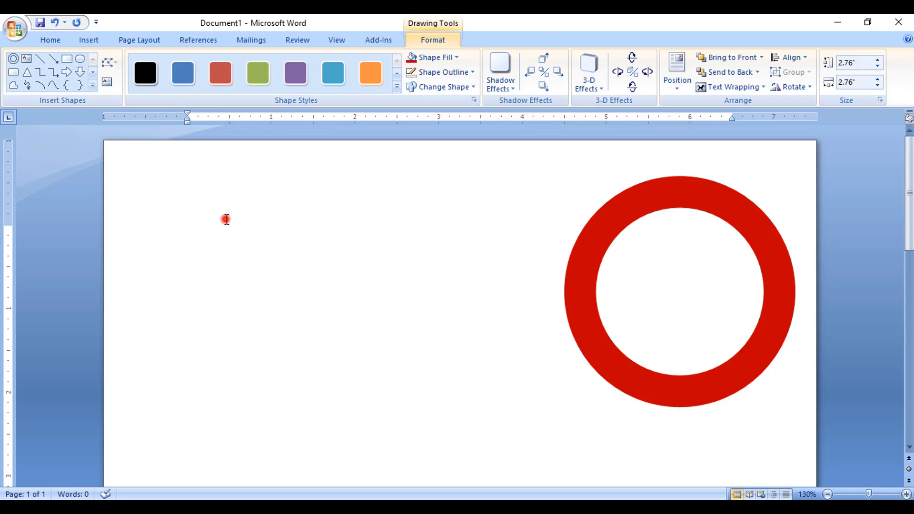
left_click(90, 40)
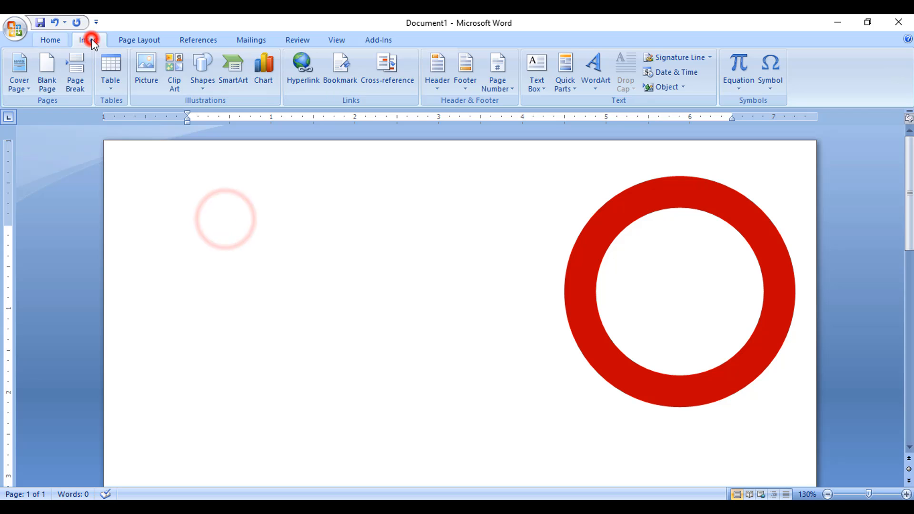
left_click(599, 82)
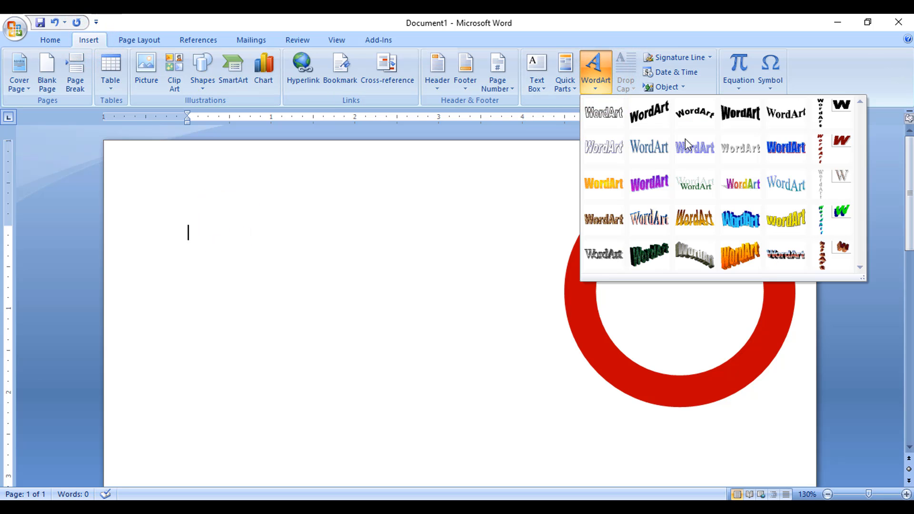
left_click(702, 127)
left_click(698, 119)
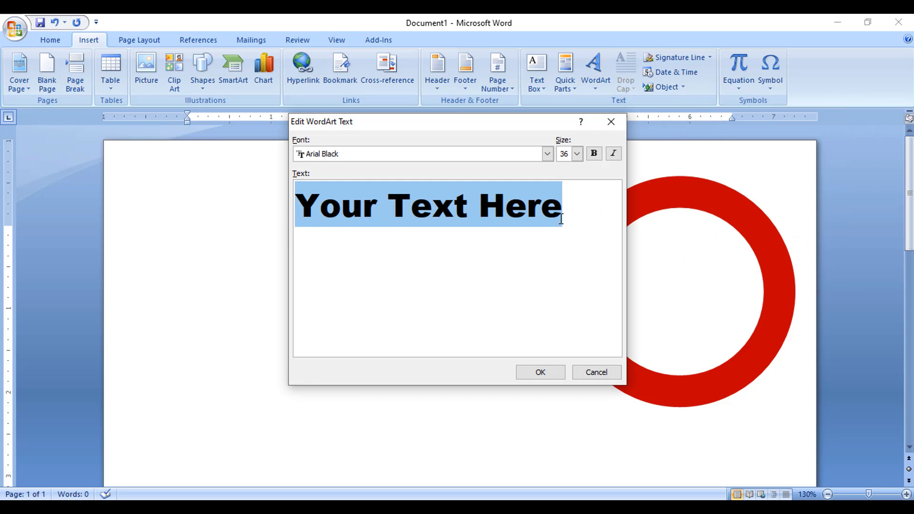
key("BackSpace")
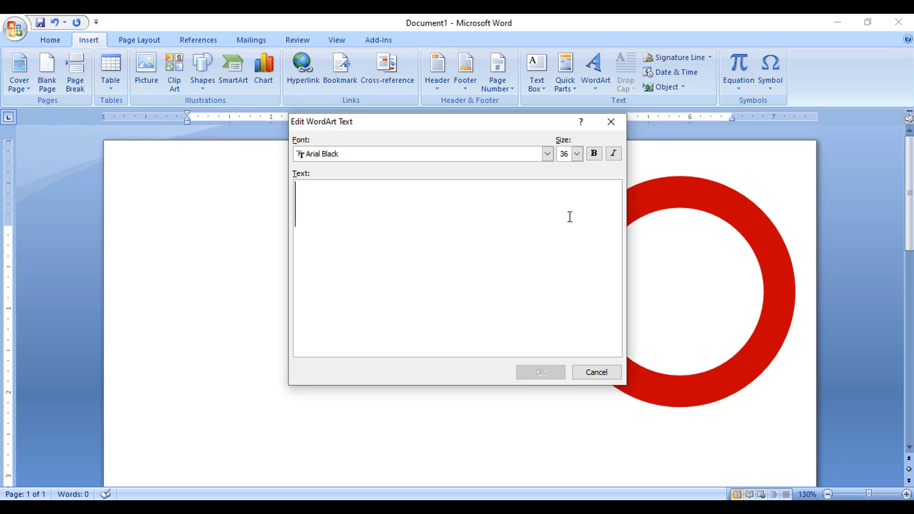
type("Com")
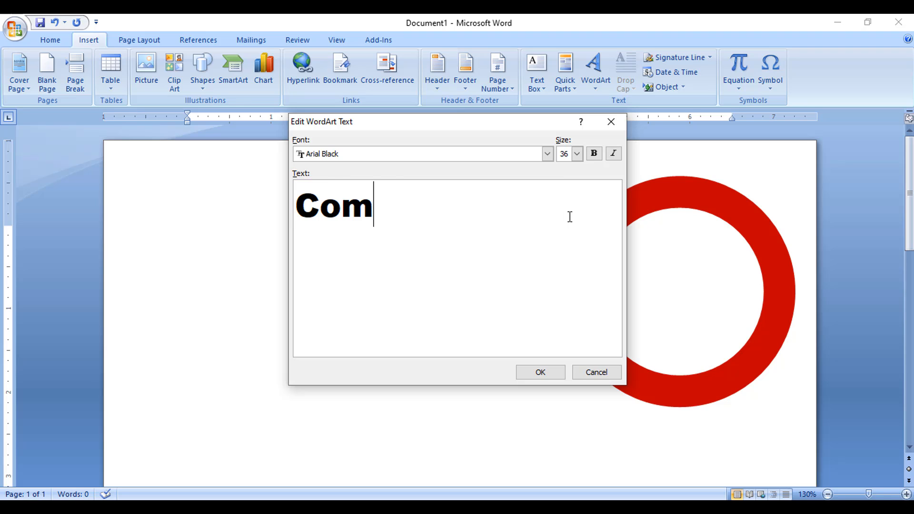
type("puter Tra")
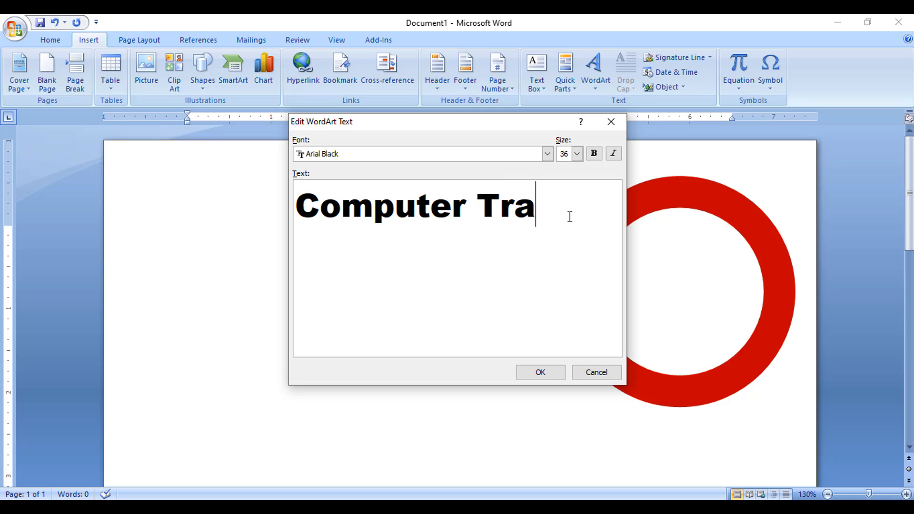
type("ining C")
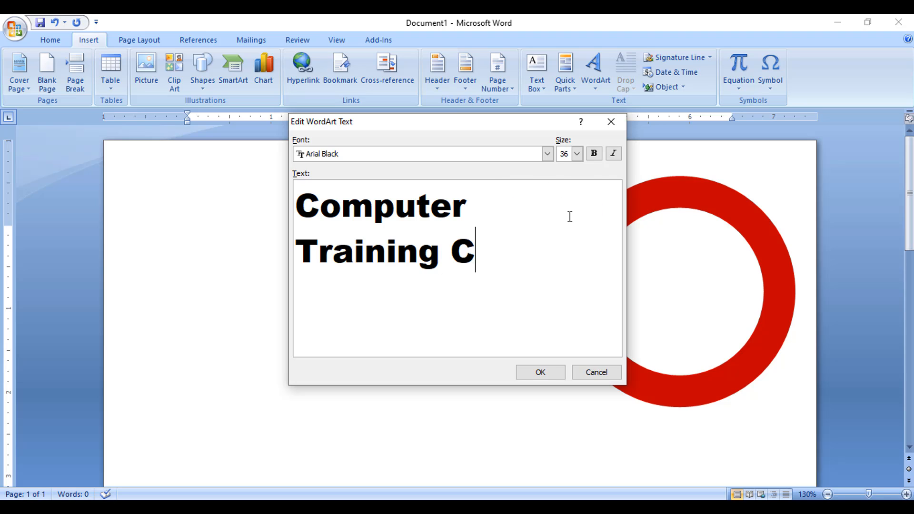
type("enter")
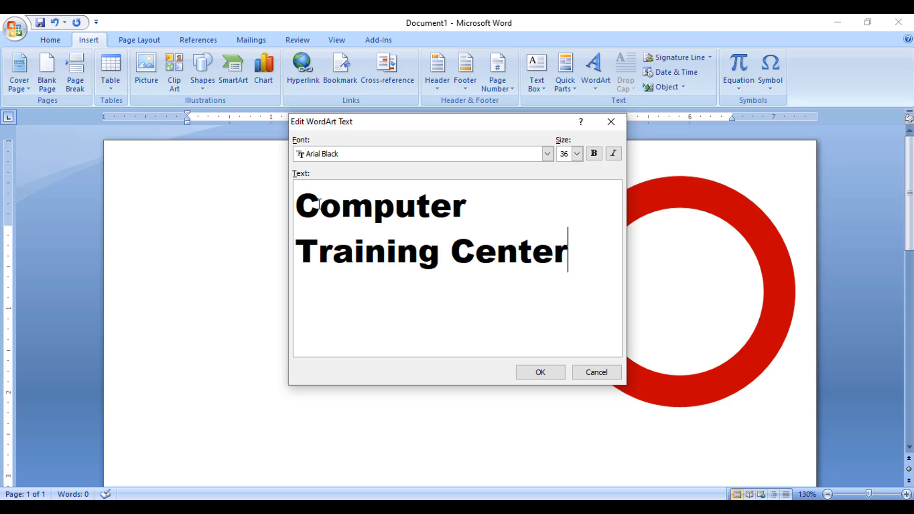
left_click(541, 372)
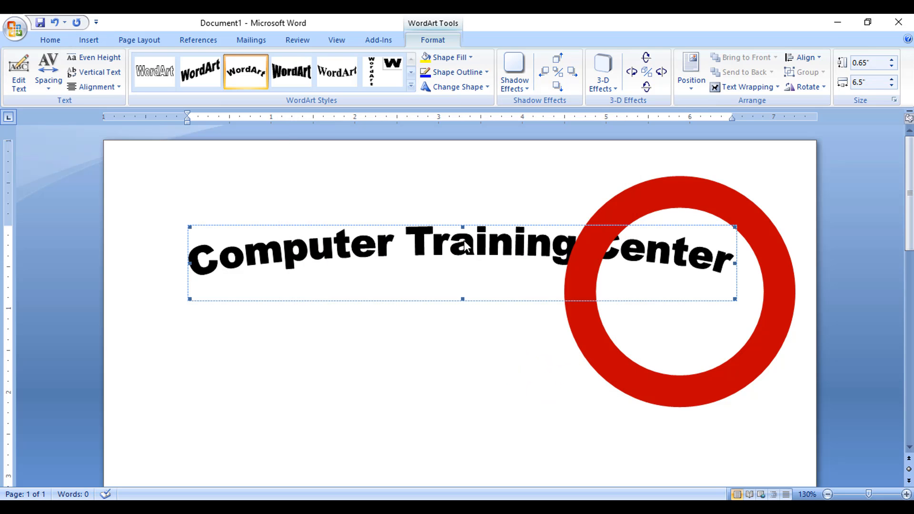
Set the WordArt's text wrapping to In Front of Text
left_click(767, 87)
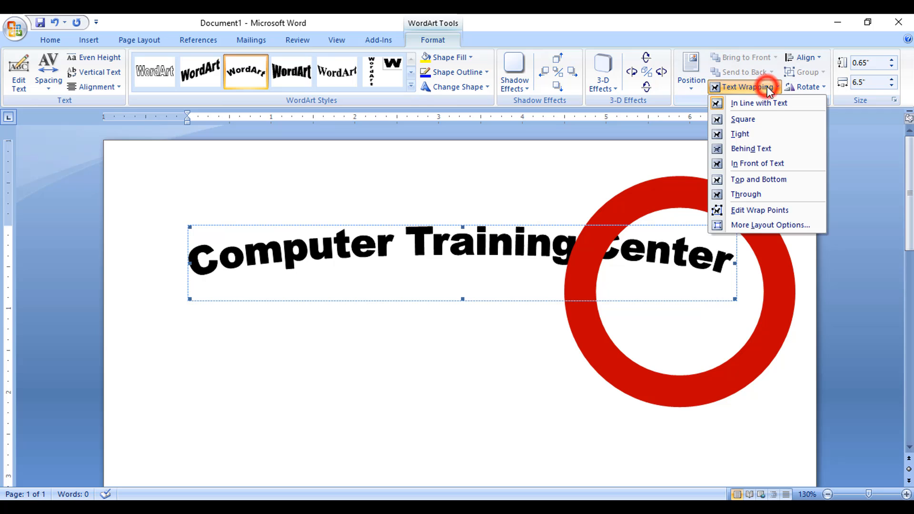
left_click(752, 163)
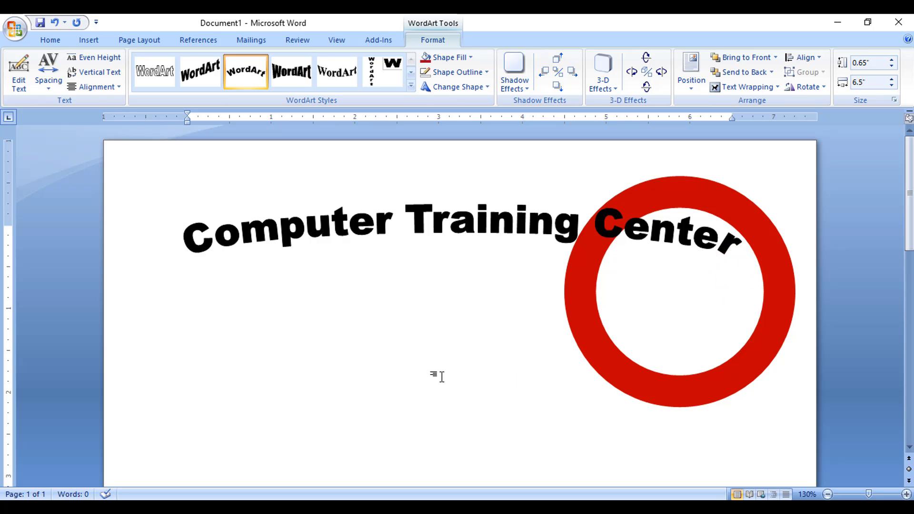
left_click(660, 289)
Resize the WordArt to about 2.28" high by 2.43" wide and move the curved text onto the ring's upper half
left_click(555, 227)
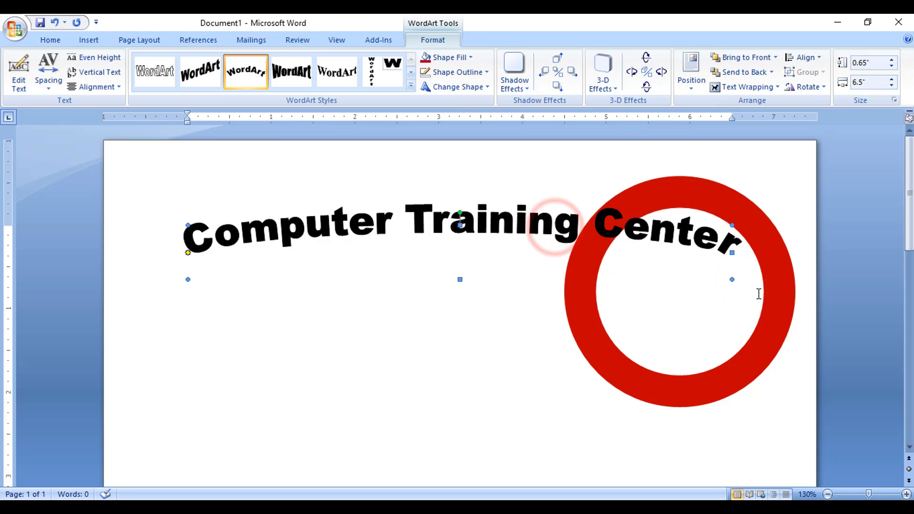
left_click_drag(732, 280, 393, 415)
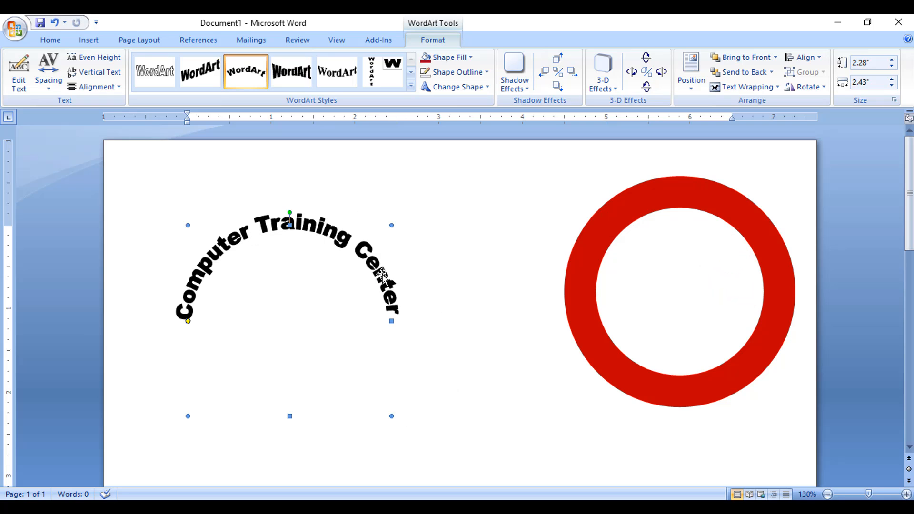
left_click_drag(382, 276, 769, 240)
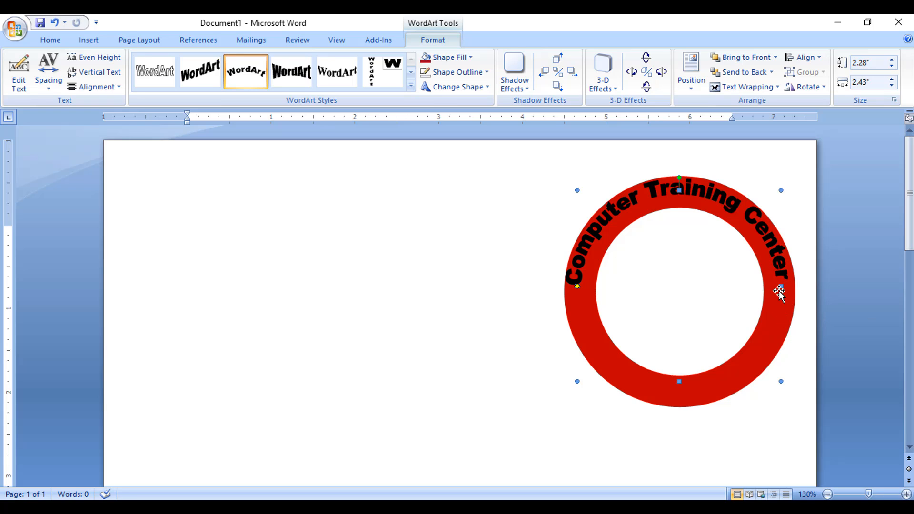
Narrow the curved WordArt to about 2.36" wide and nudge it until the text is centered within the ring's upper band
left_click_drag(780, 286, 776, 286)
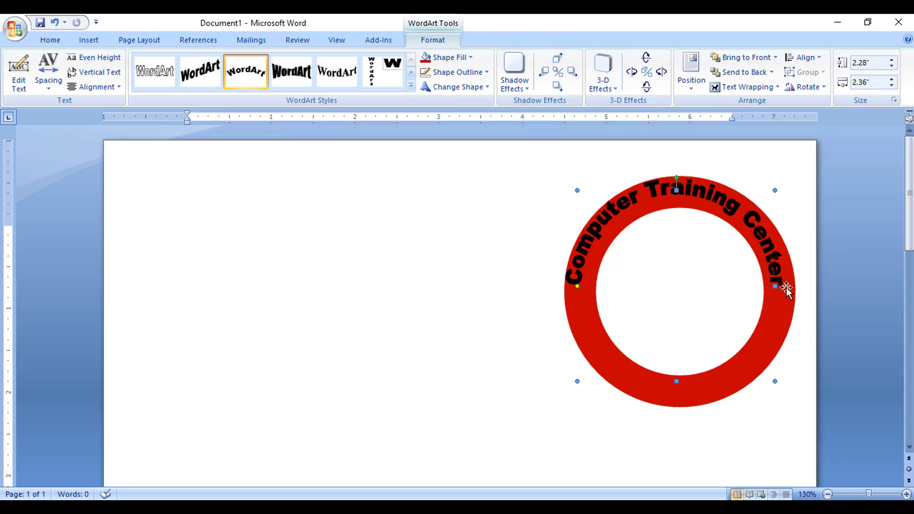
key("ctrl+z")
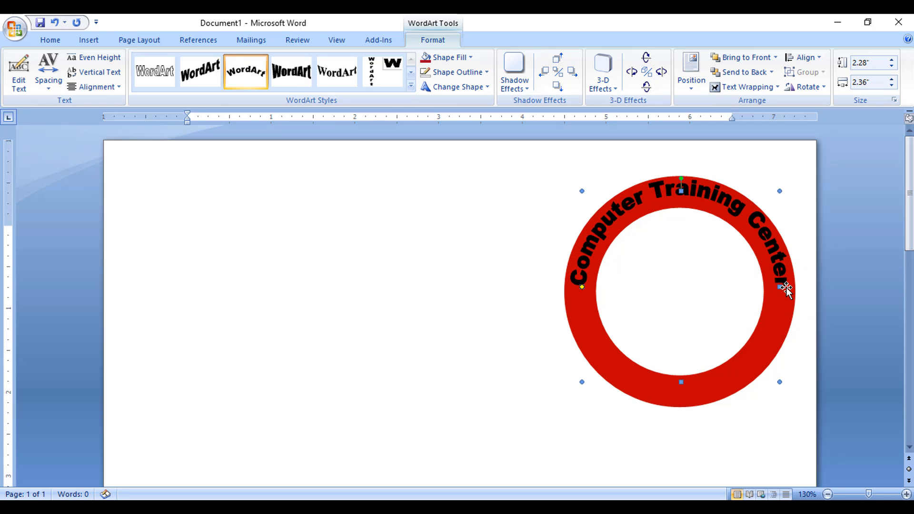
key("ctrl+Down")
key("ctrl+Down")
key("ctrl+Down")
key("ctrl+Down")
key("ctrl+Down")
key("ctrl+Left")
key("ctrl+Left")
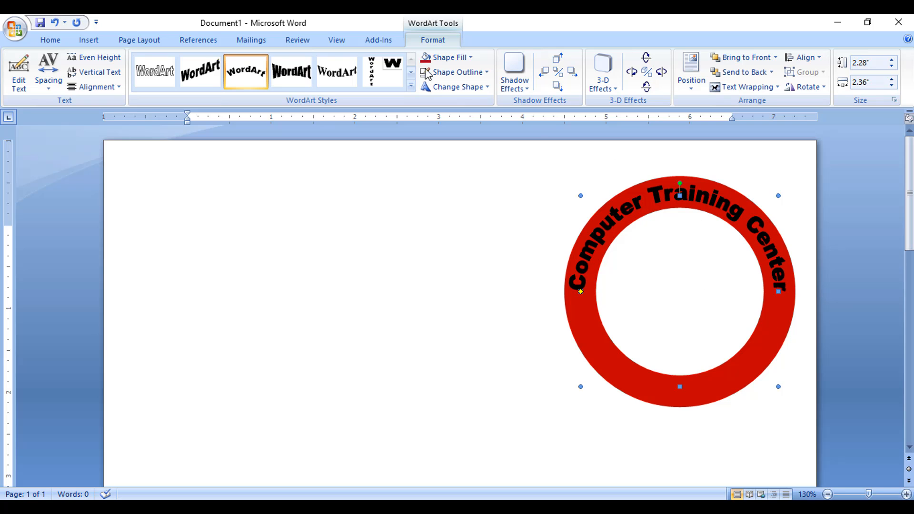
Set both the fill and the outline of the "Computer Training Center" WordArt to white
left_click(448, 57)
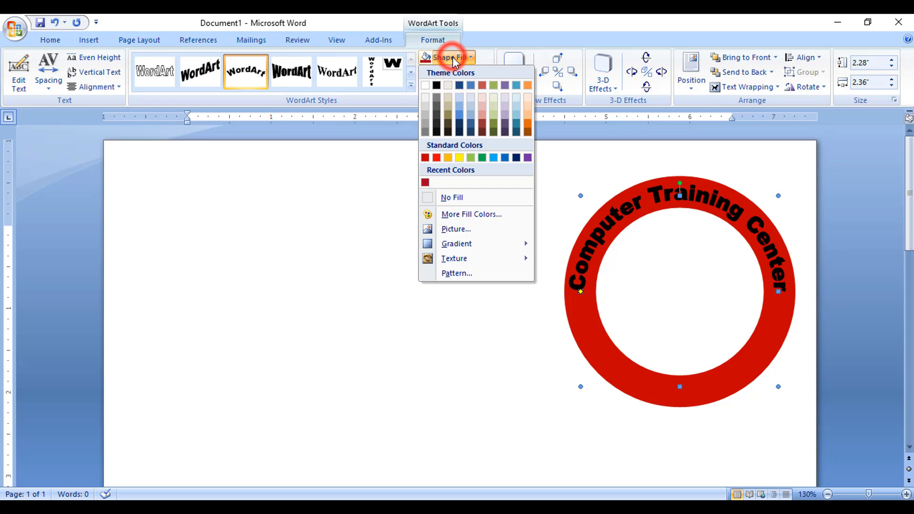
left_click(424, 85)
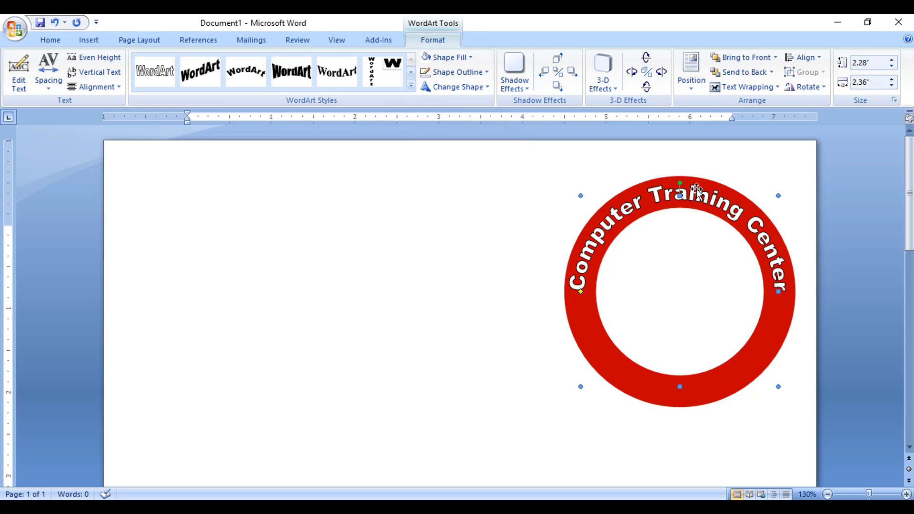
left_click(468, 77)
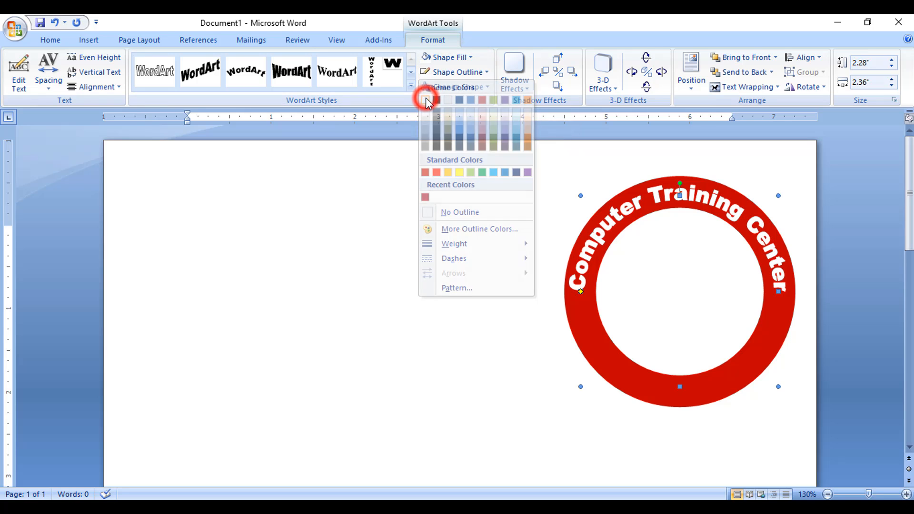
left_click(426, 99)
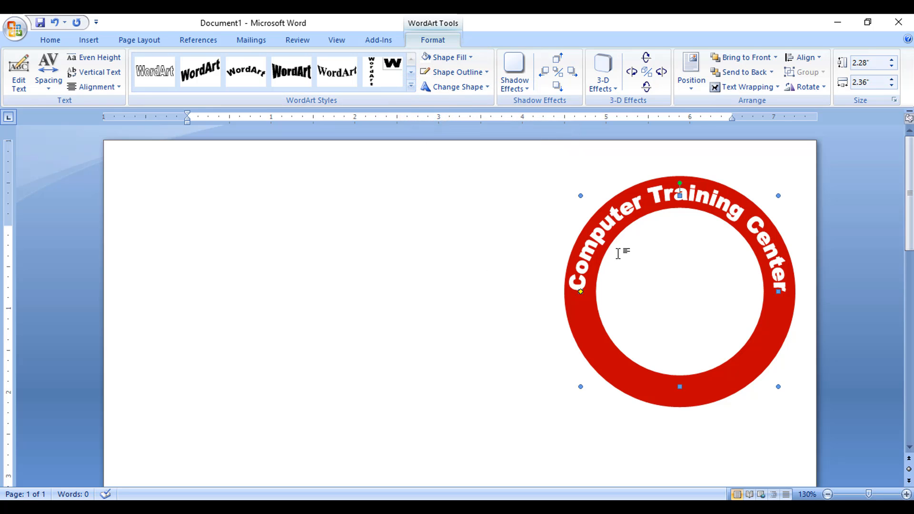
Insert a new WordArt reading "Digital Center" in the arched black style, Arial Black size 36
left_click(387, 294)
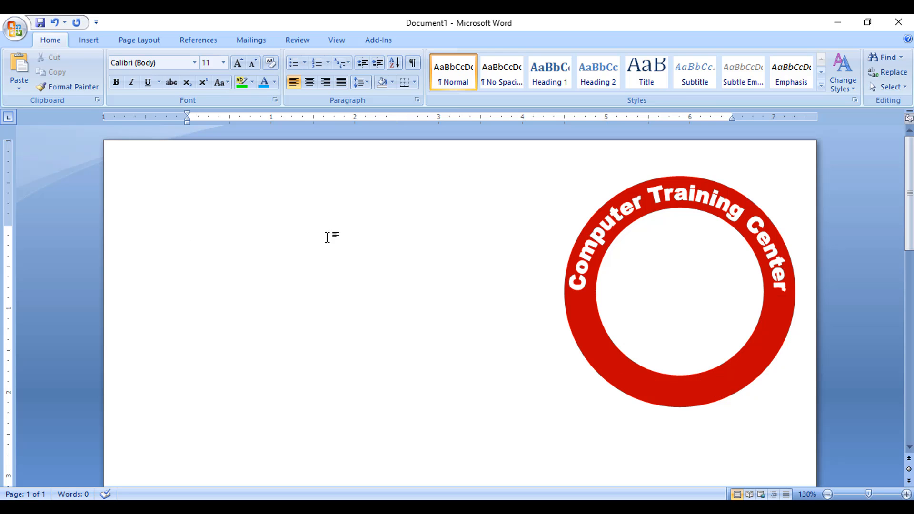
left_click(89, 40)
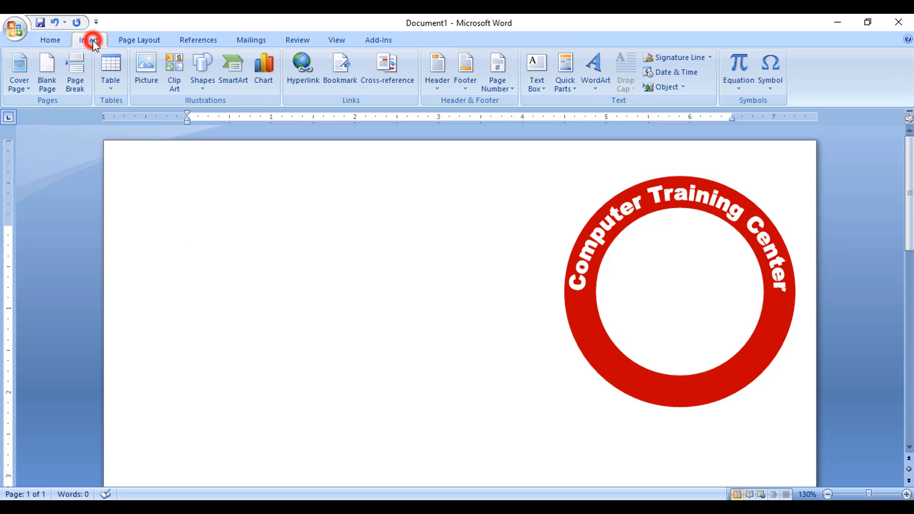
left_click(588, 84)
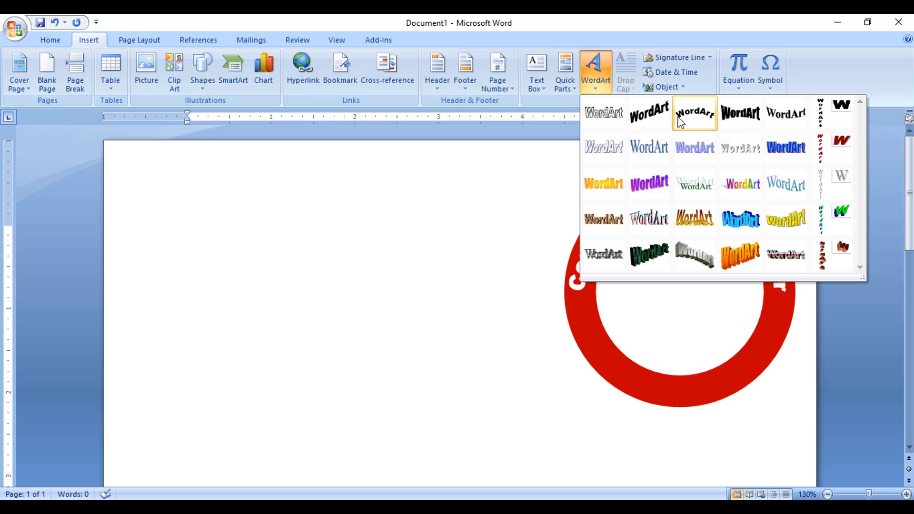
left_click(697, 117)
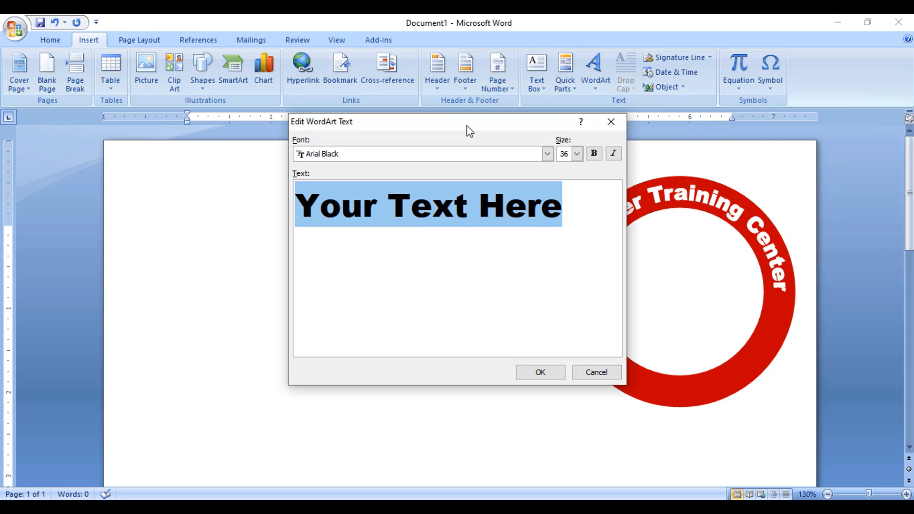
left_click_drag(468, 122, 307, 144)
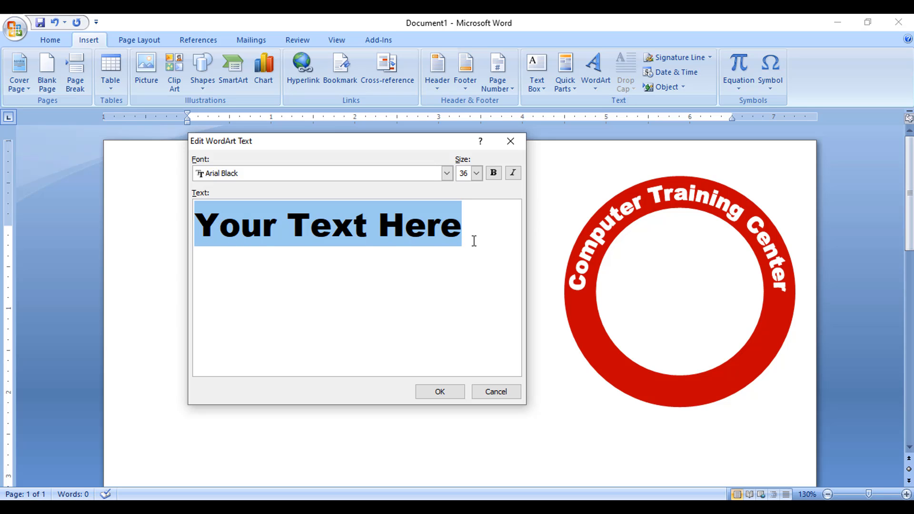
type("Digi")
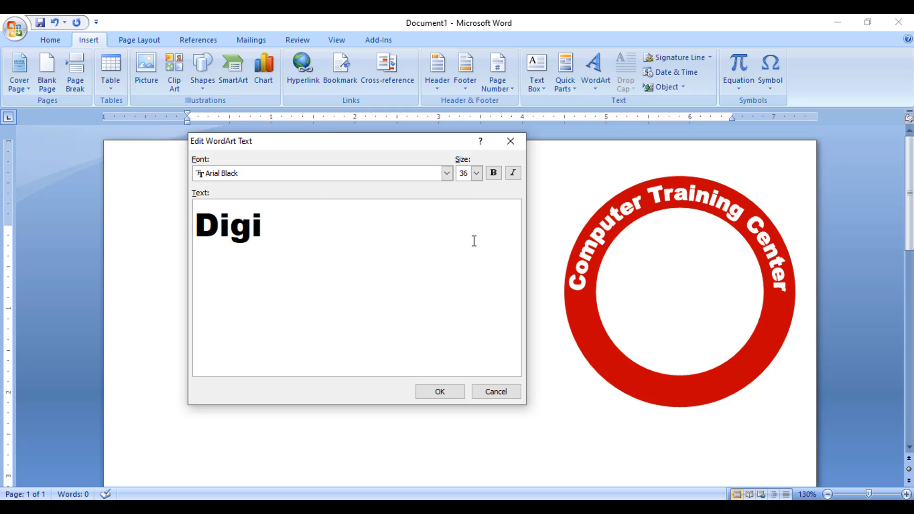
type("tal Cen")
key("BackSpace")
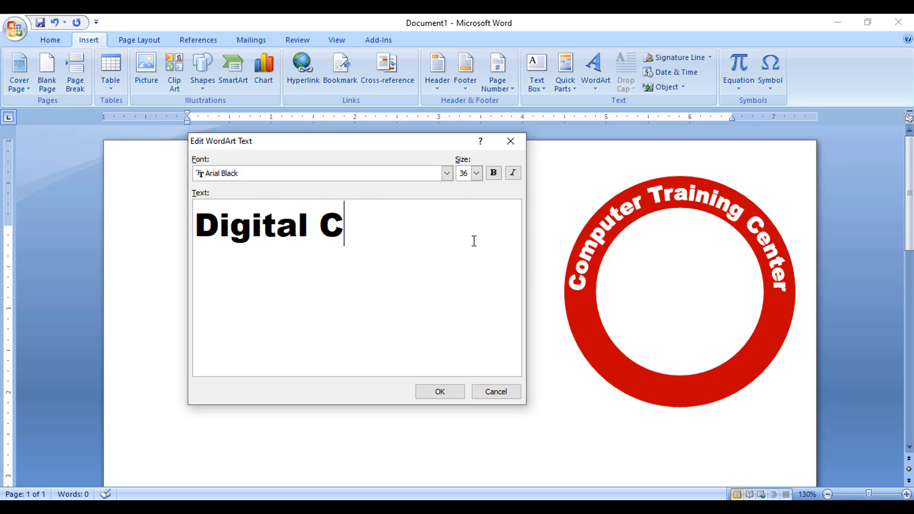
type("enter")
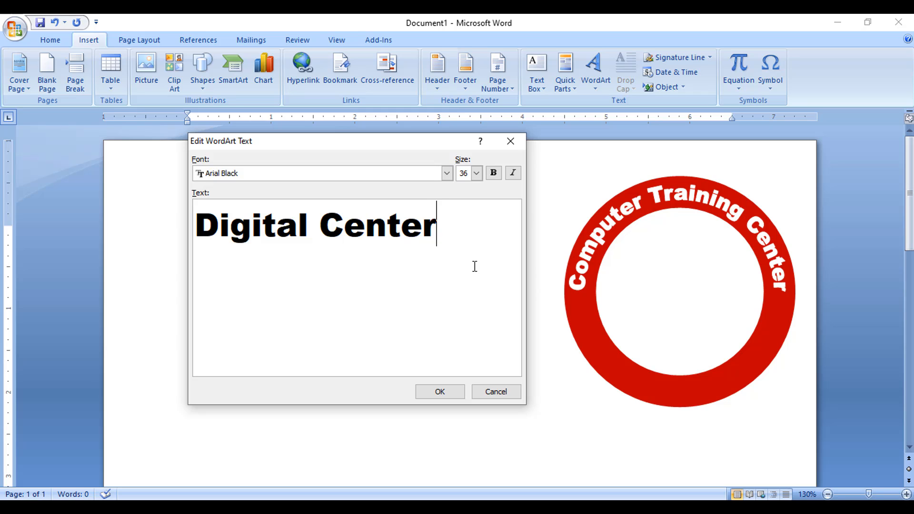
left_click(439, 392)
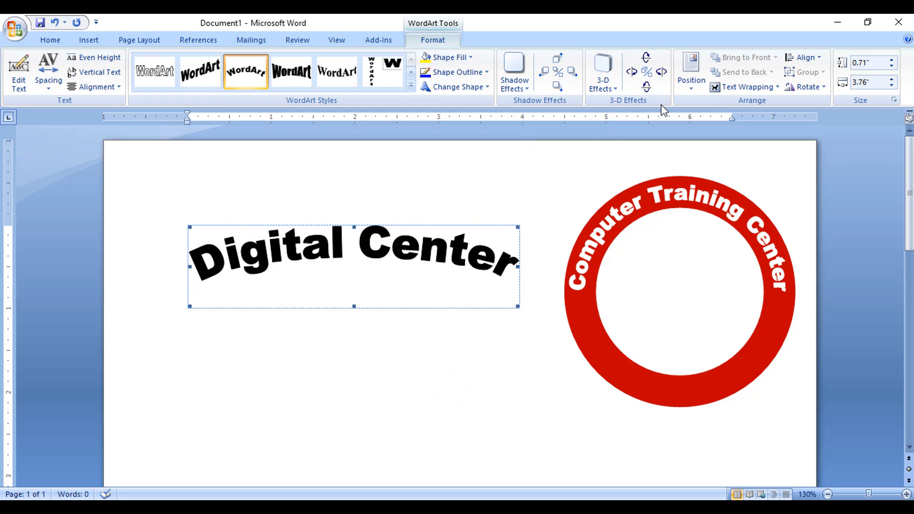
Set the "Digital Center" WordArt's wrapping to In Front of Text and change its shape to the downward-curving Follow Path arc
left_click(738, 88)
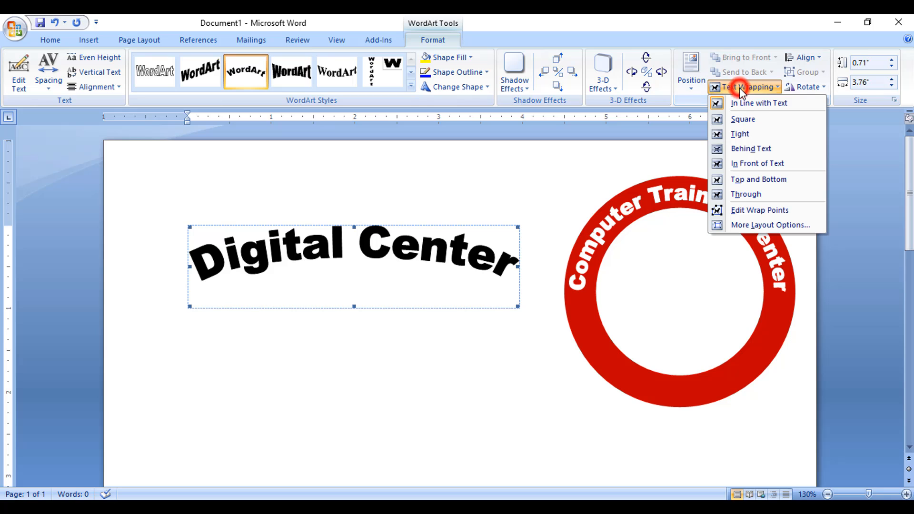
left_click(737, 164)
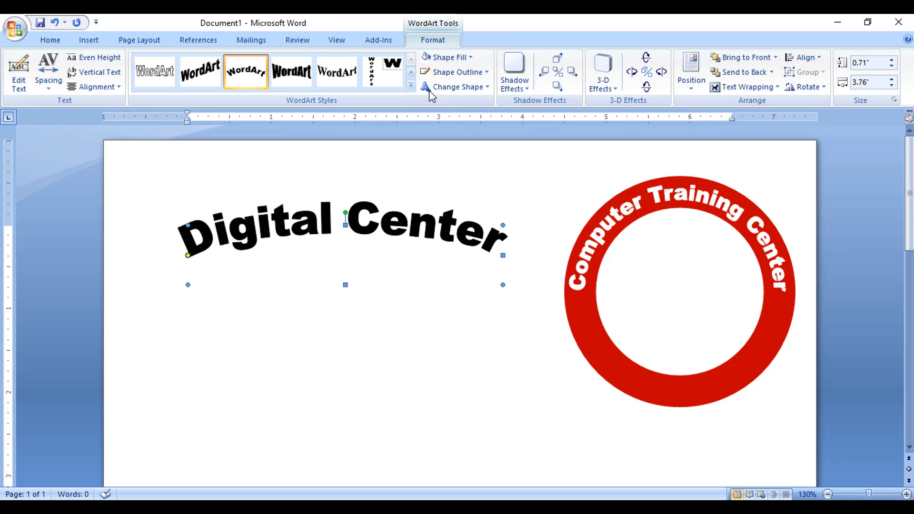
left_click(455, 90)
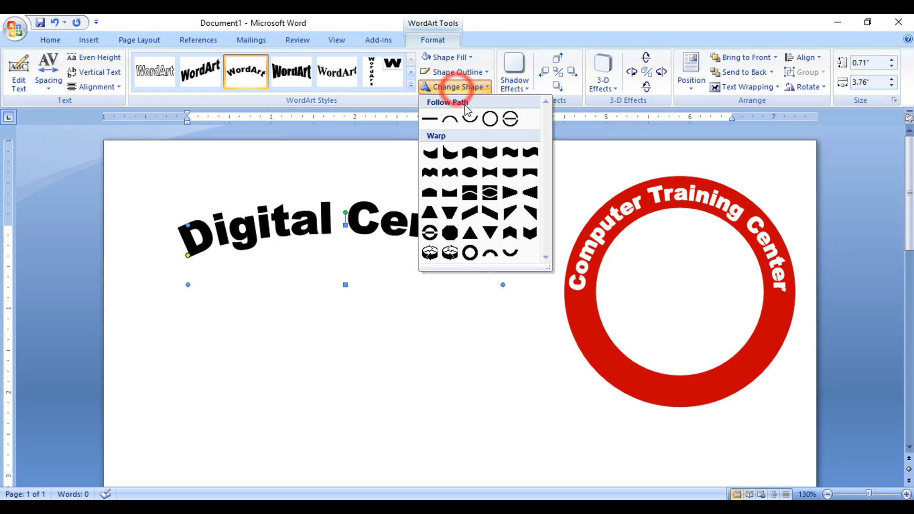
left_click(471, 124)
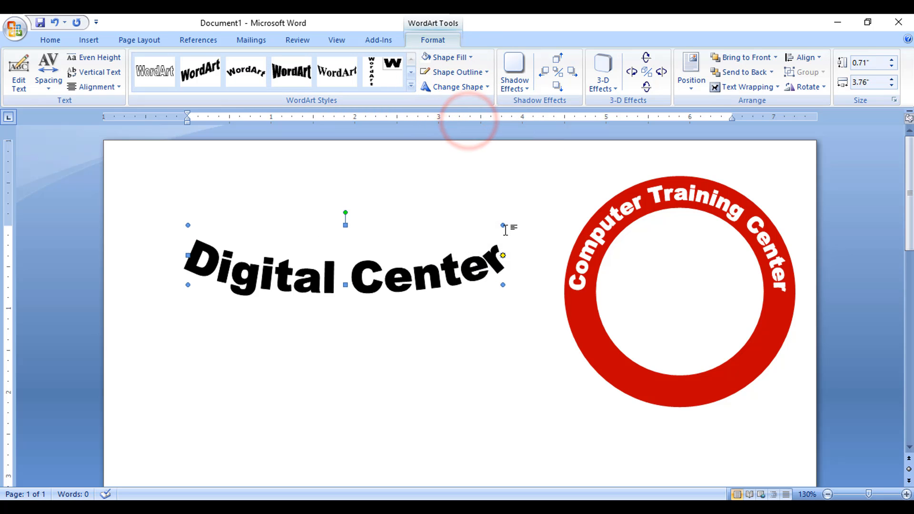
Resize the "Digital Center" WordArt to about 0.75" high by 1.63" wide and move it onto the ring's lower band
left_click_drag(503, 223, 362, 182)
left_click_drag(321, 276, 731, 387)
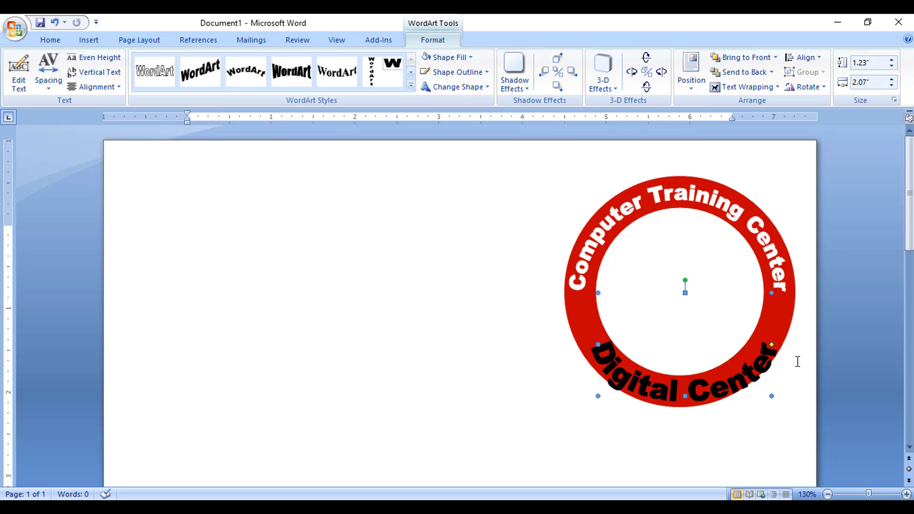
left_click_drag(772, 294, 745, 316)
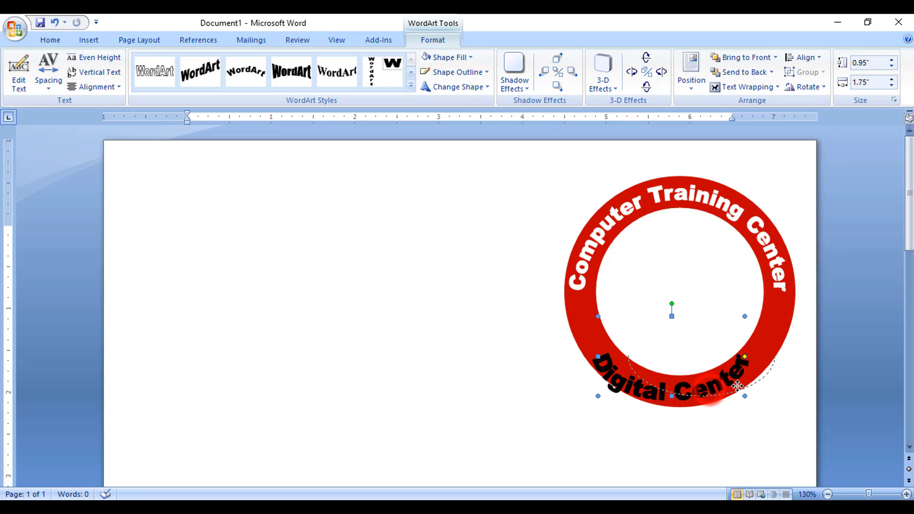
left_click_drag(711, 390, 727, 386)
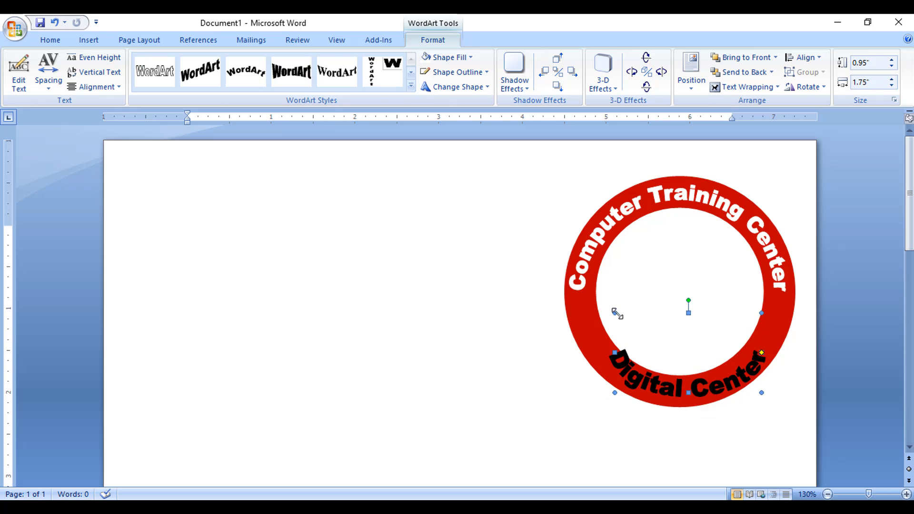
left_click(617, 314)
left_click(648, 389)
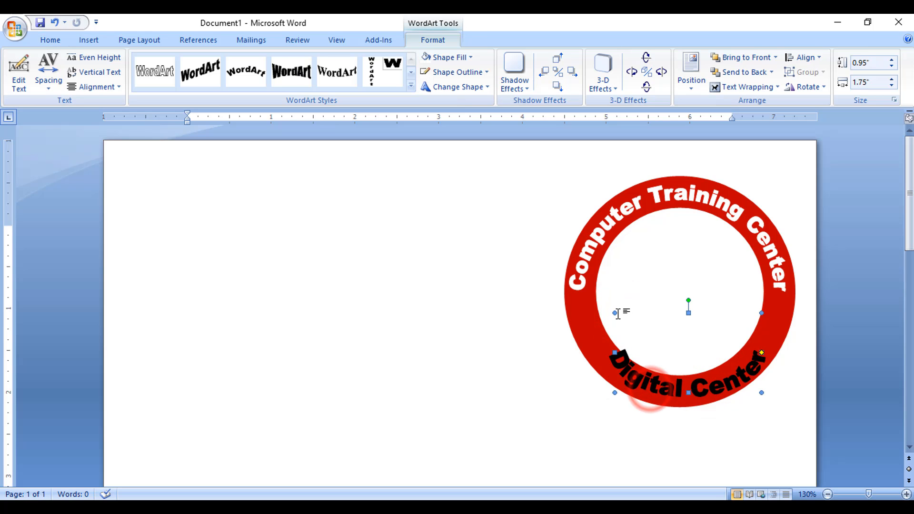
left_click_drag(615, 313, 624, 330)
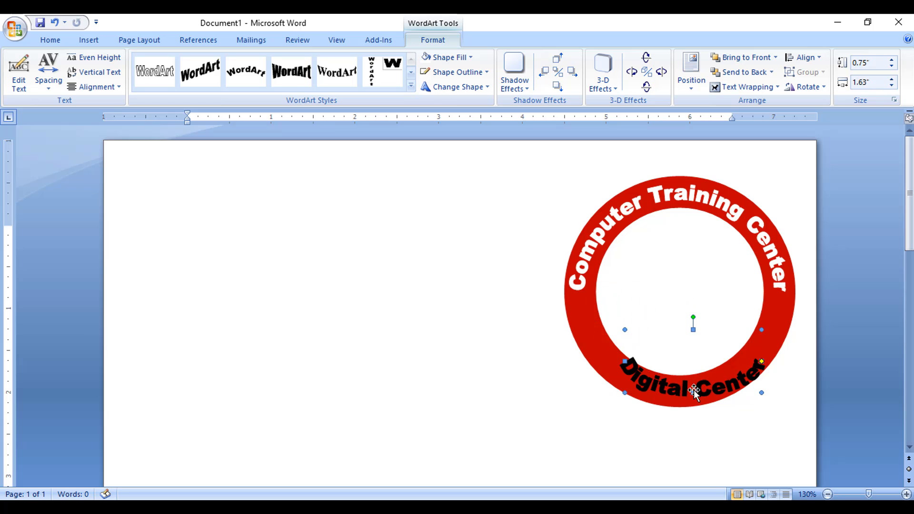
left_click_drag(699, 387, 694, 391)
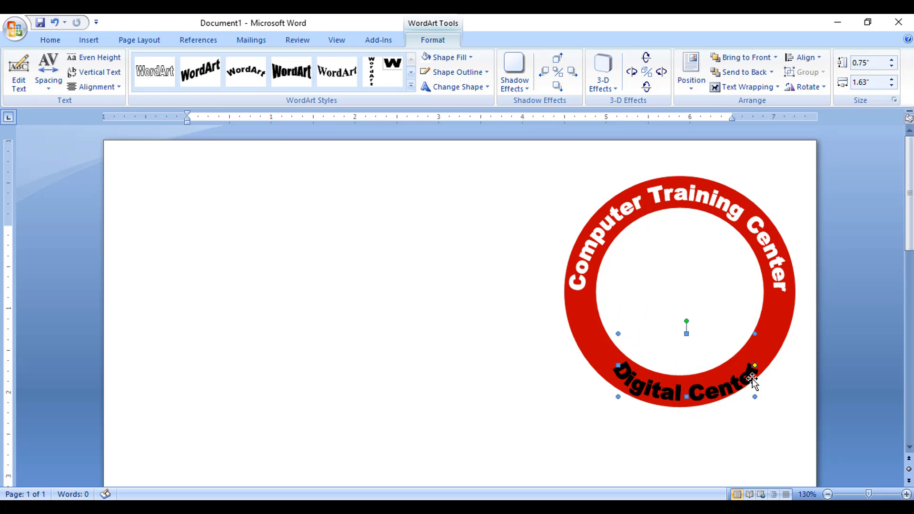
Nudge the "Digital Center" WordArt slightly left and up until its text is centered within the ring's lower band
left_click_drag(755, 368, 728, 401)
key("ctrl+Left")
key("ctrl+Left")
key("ctrl+Left")
key("ctrl+Up")
key("ctrl+Up")
key("ctrl+Up")
key("ctrl+Up")
key("ctrl+Up")
key("ctrl+Up")
key("ctrl+Up")
key("ctrl+Up")
key("ctrl+Up")
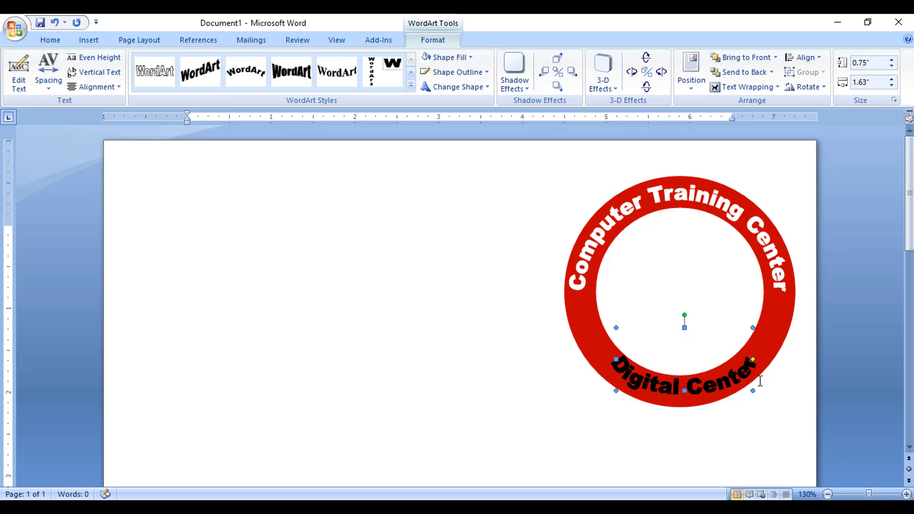
key("ctrl+Down")
key("ctrl+Down")
key("ctrl+Down")
key("ctrl+Down")
key("ctrl+Down")
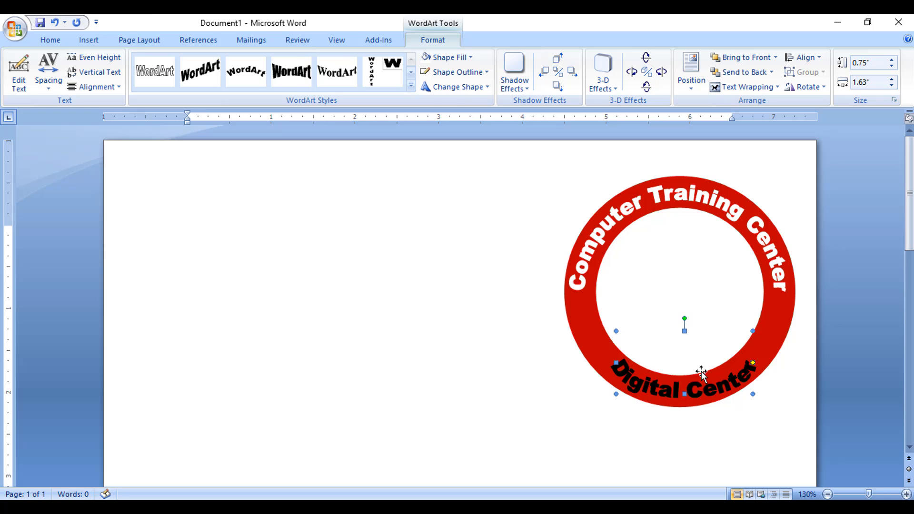
Set both the fill and the outline of the "Digital Center" WordArt to white
left_click(455, 57)
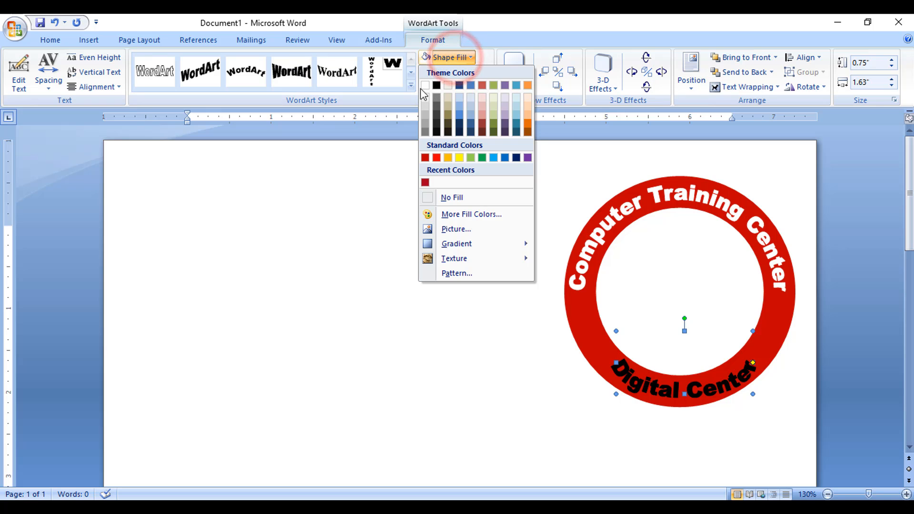
left_click(424, 85)
left_click(452, 72)
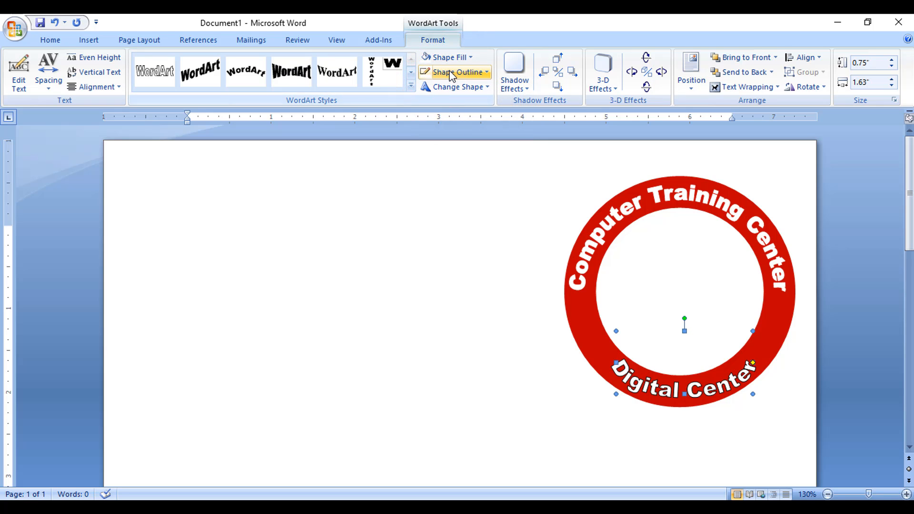
left_click(425, 100)
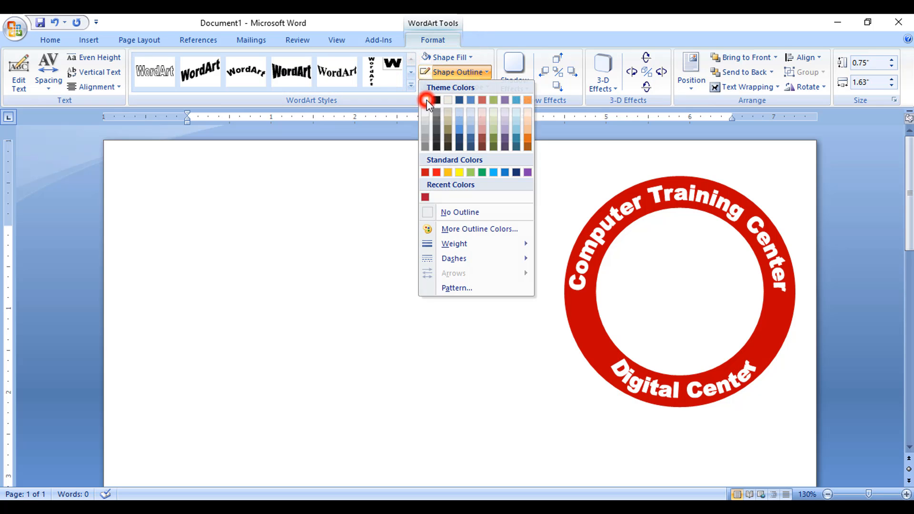
left_click(538, 350)
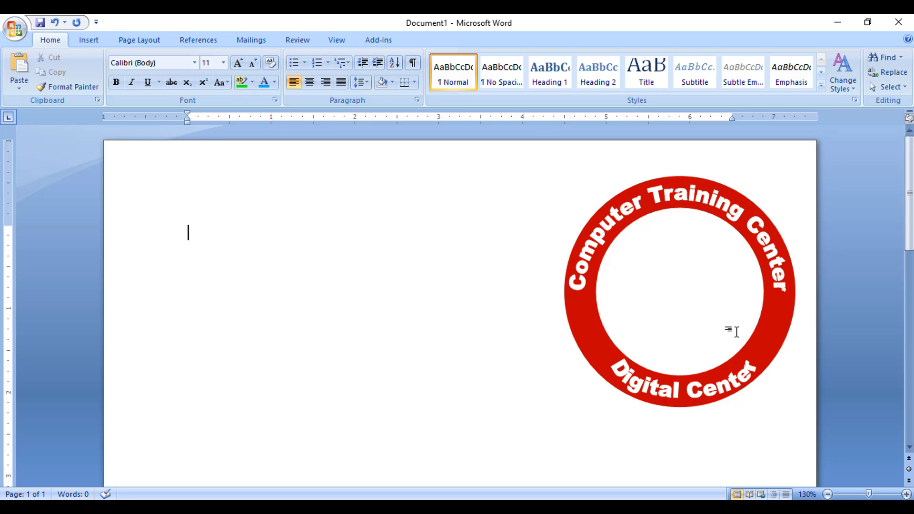
Draw a five-point star about 0.31" high by 0.3" wide on the ring's left side, just below "Computer"
left_click(98, 40)
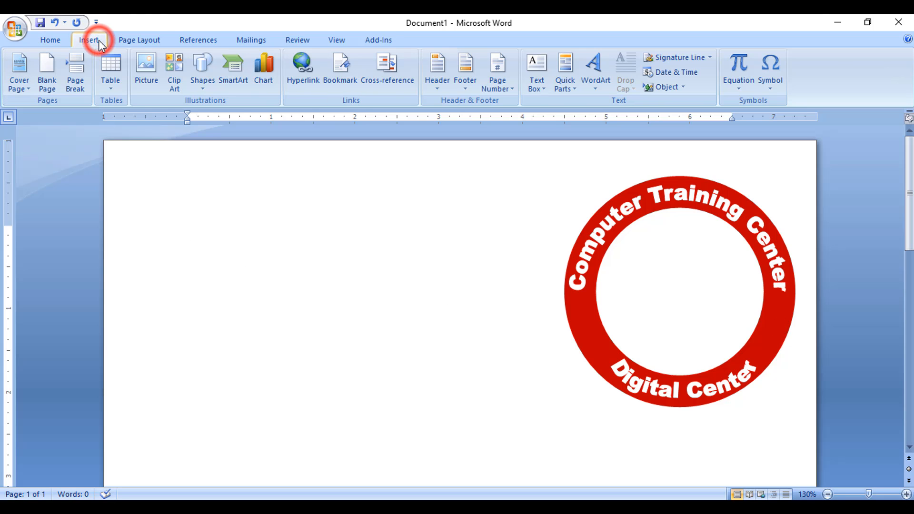
left_click(198, 84)
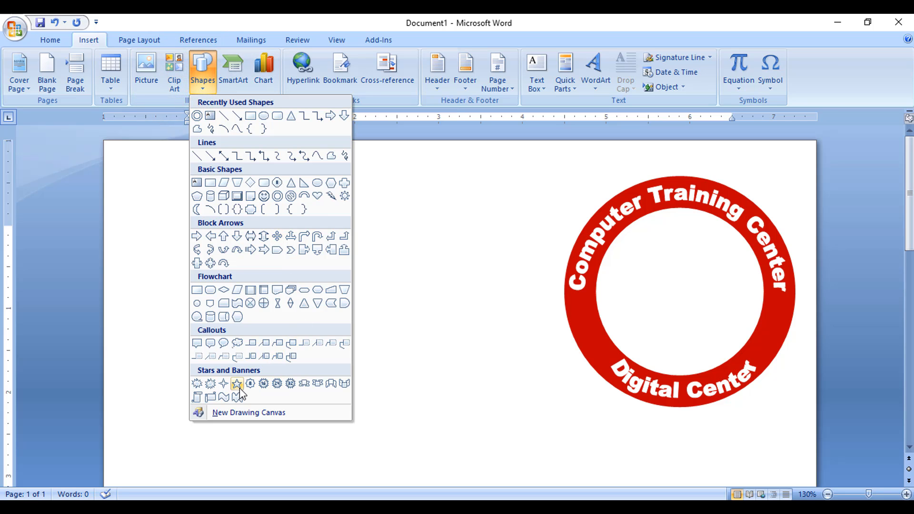
left_click(237, 387)
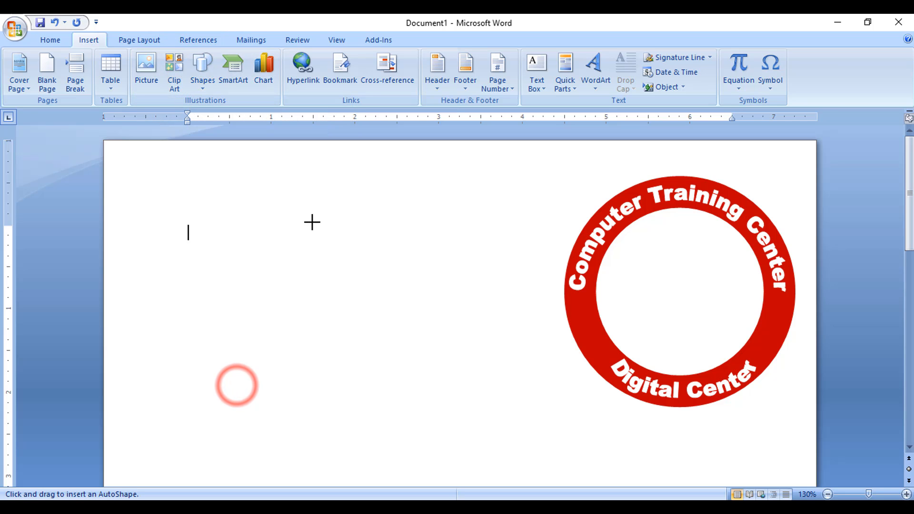
mouse_move(309, 211)
left_mouse_down()
mouse_move(341, 247)
mouse_move(492, 277)
mouse_move(577, 307)
mouse_move(593, 322)
left_mouse_up()
left_click(595, 325)
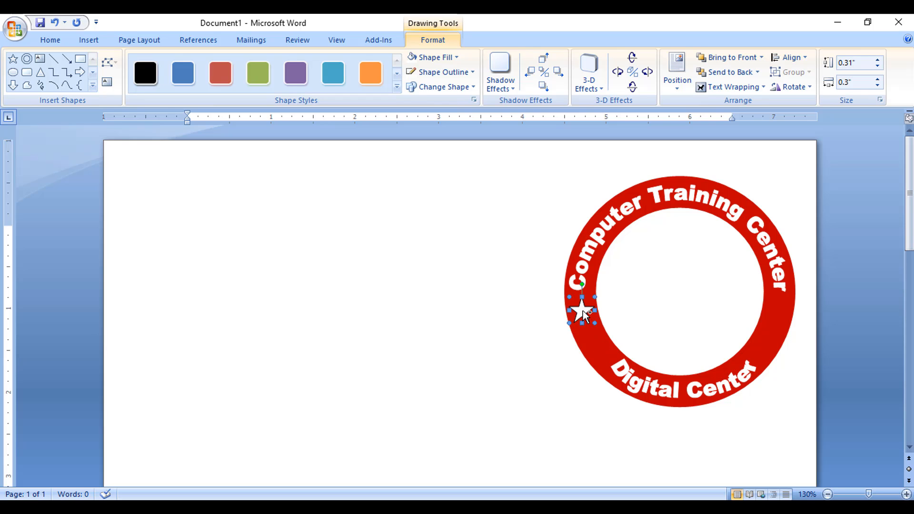
Duplicate the star and position the copy below the first one, following the ring's left band
left_click_drag(593, 331, 592, 339, "ctrl")
key("Left")
key("Left")
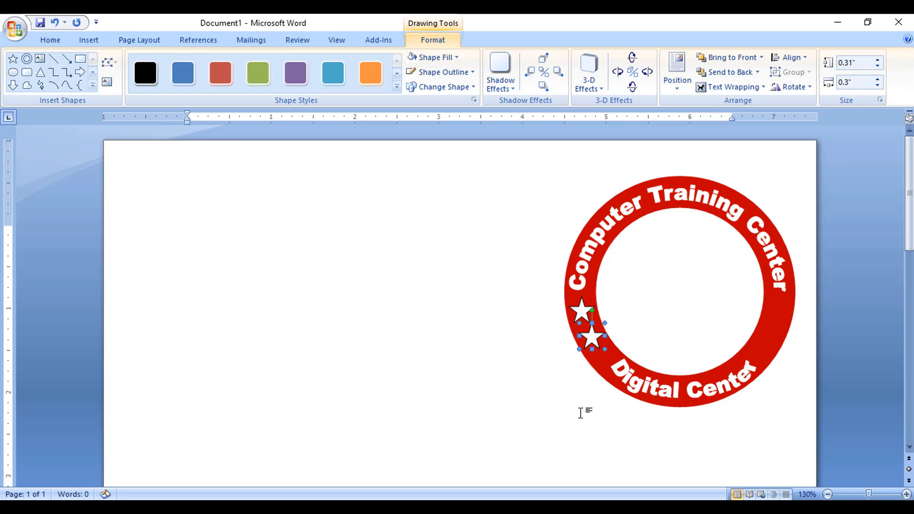
key("Down")
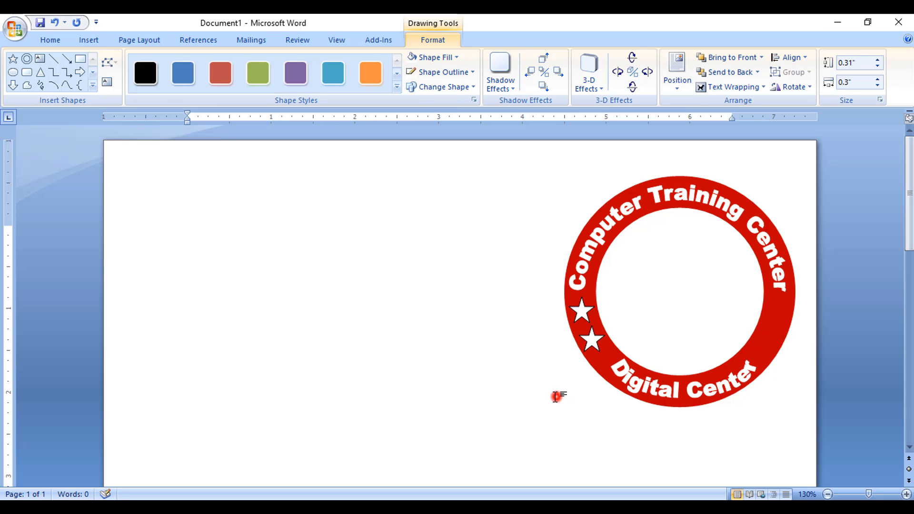
Copy both stars to the ring's right side, mirroring the positions of the left pair
left_click(555, 394)
left_click(576, 321)
left_click_drag(604, 319, 783, 315)
left_click_drag(590, 347, 768, 346)
left_click(552, 401)
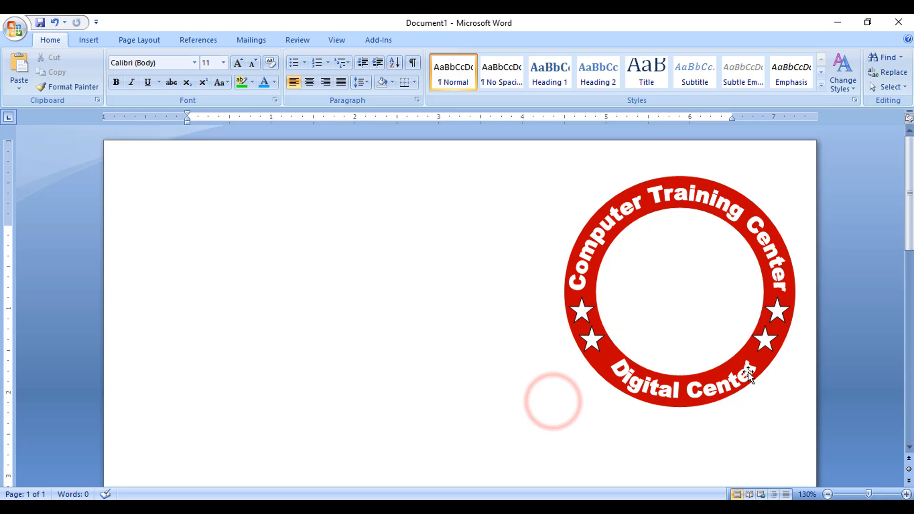
Nudge the lower star on the ring's right side slightly to the right to center it in the band
left_click(765, 342)
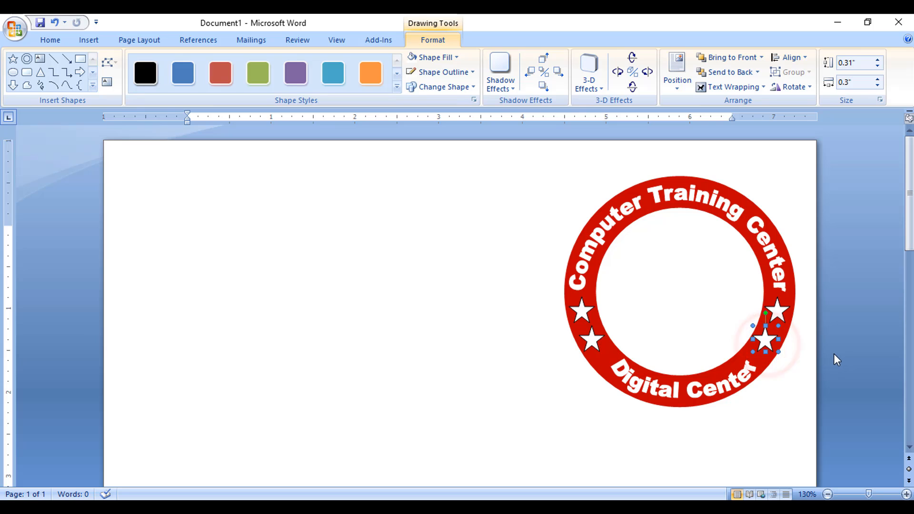
key("ctrl+Right")
left_click(572, 375)
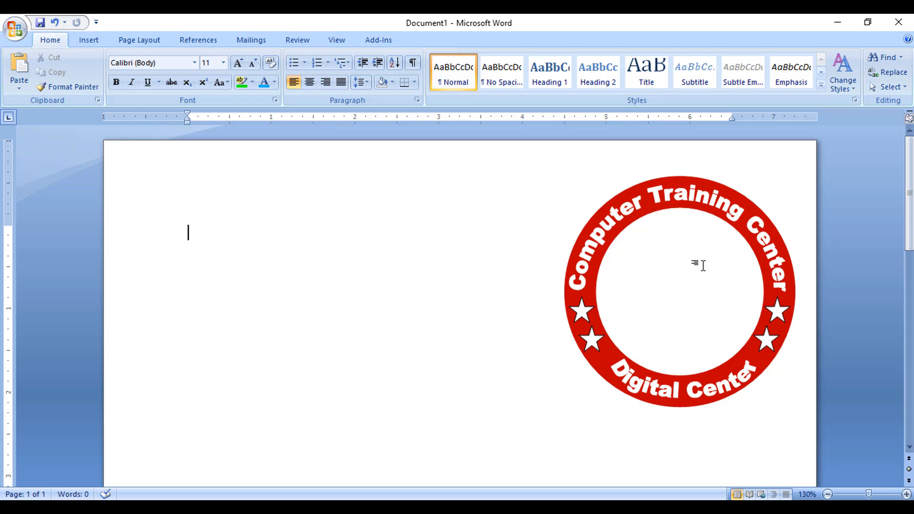
Insert the clip art of a man in a brown suit working at a computer, and close the clip art browser
left_click(90, 40)
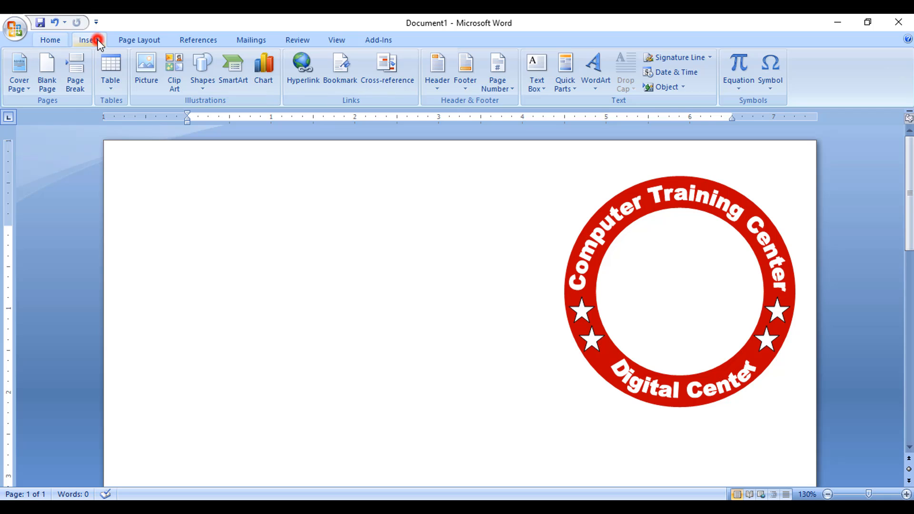
left_click(175, 73)
left_click(888, 145)
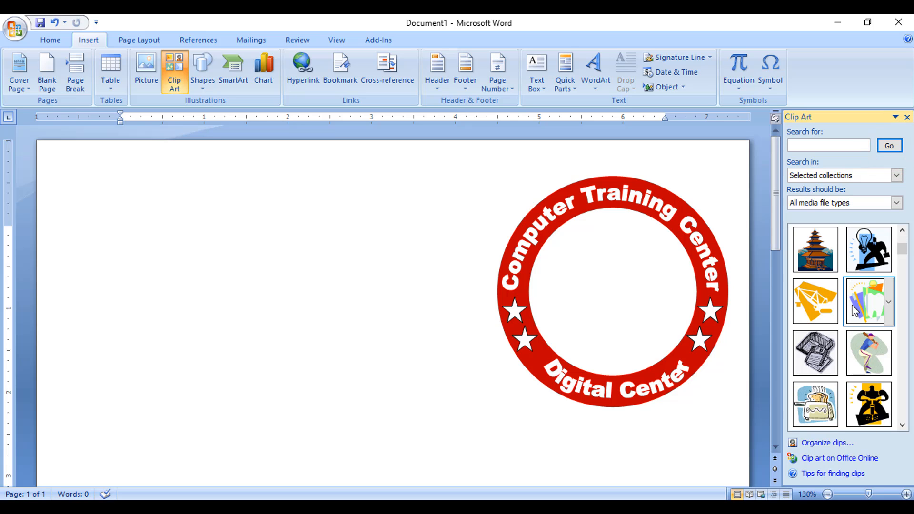
scroll(851, 310, "down", 3)
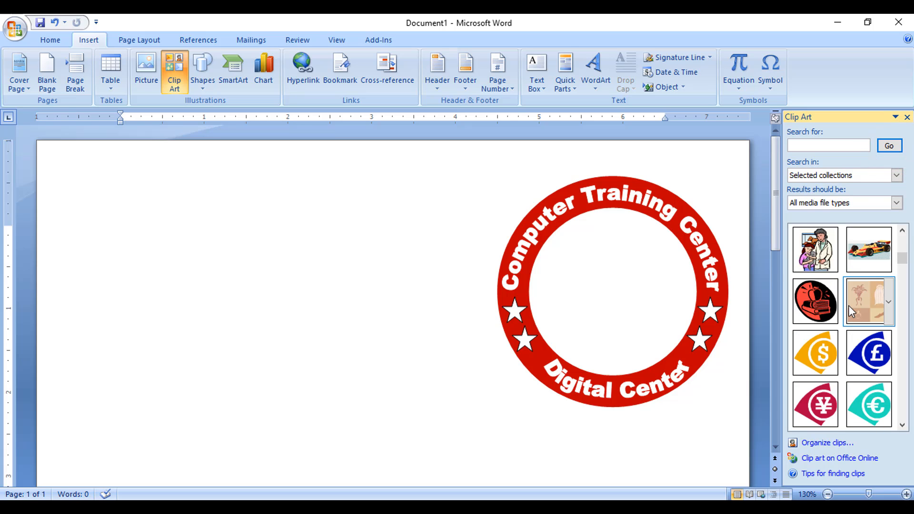
scroll(849, 309, "down", 10)
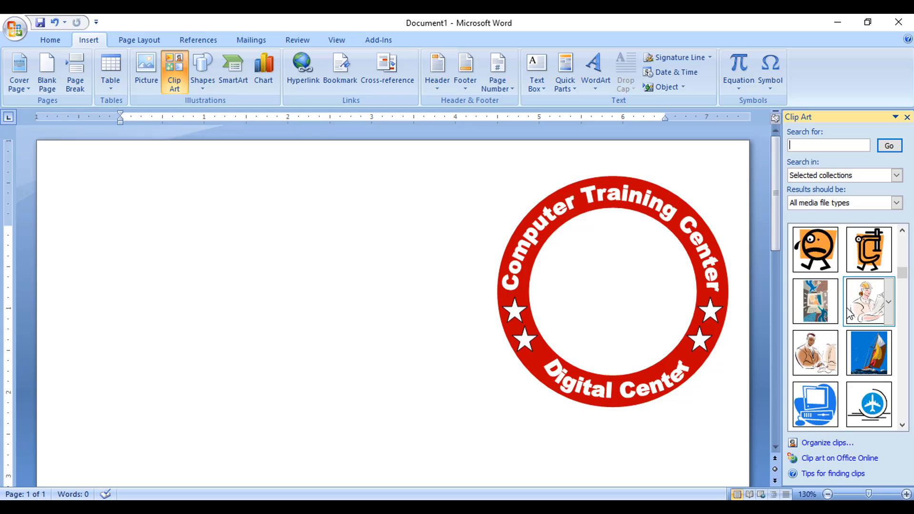
left_click(817, 356)
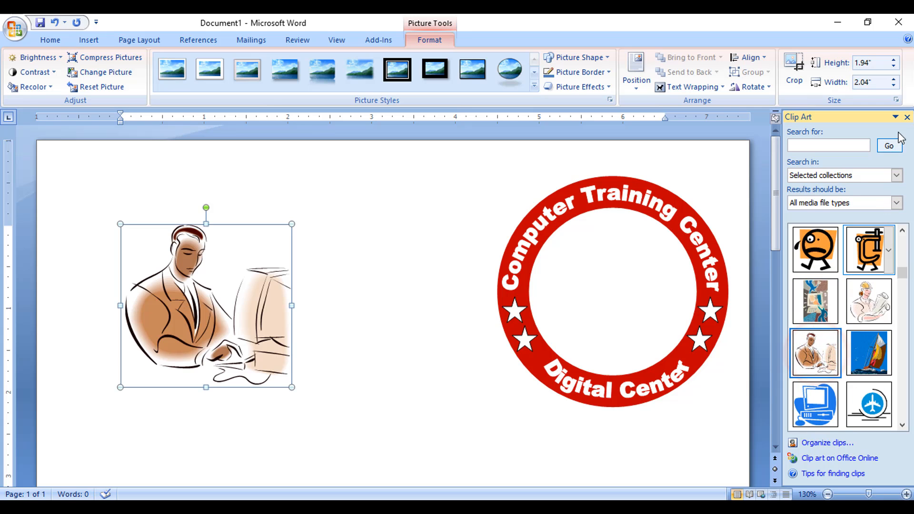
left_click(906, 116)
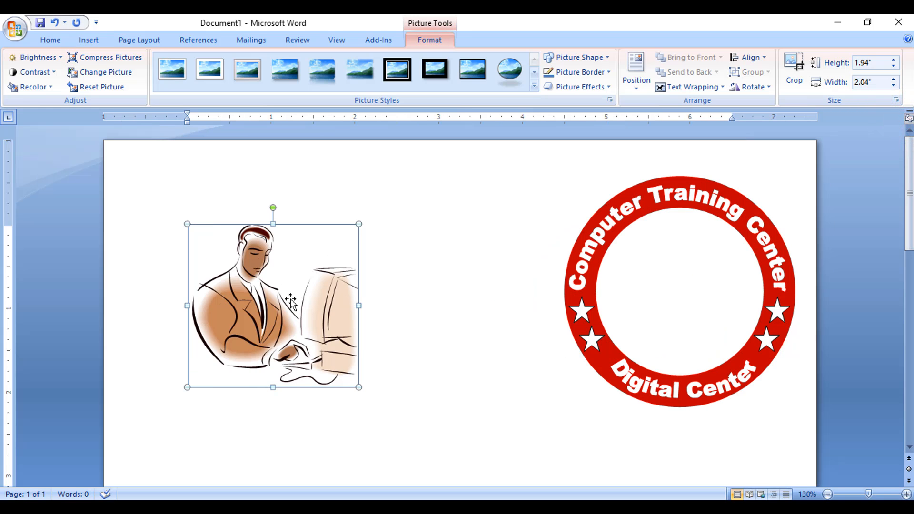
Set the clip art's text wrapping to In Front of Text and shrink it to about 0.8" high by 0.84" wide
left_click(685, 86)
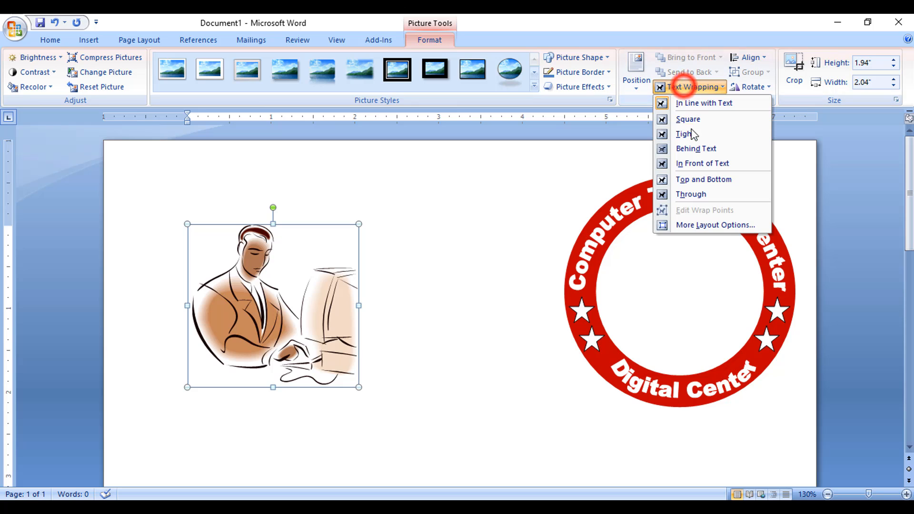
left_click(699, 163)
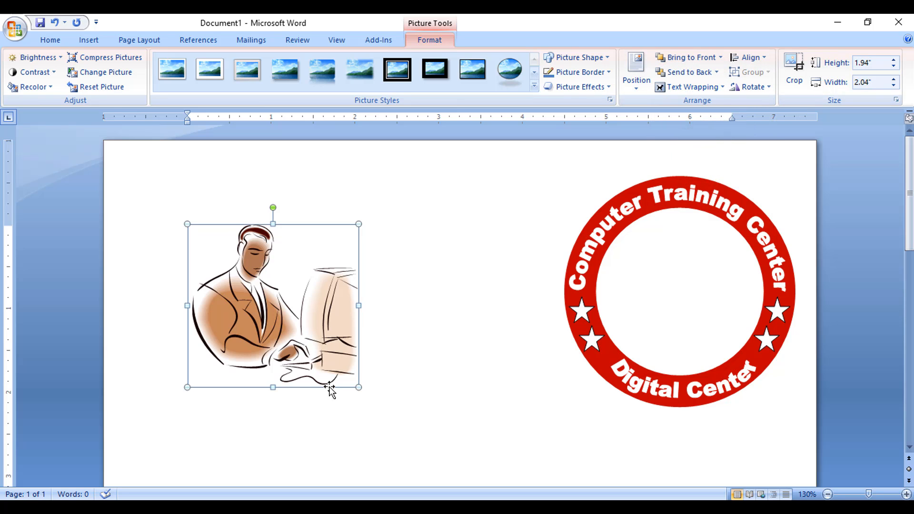
left_click_drag(358, 387, 258, 291)
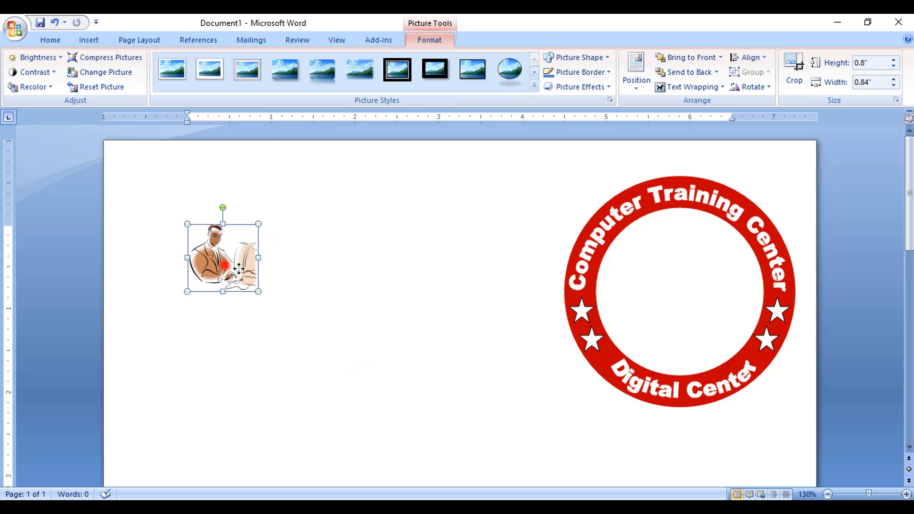
Move the clip art into the upper part of the ring's center and enlarge it to about 1.02" high by 1.07" wide
left_click_drag(223, 261, 664, 250)
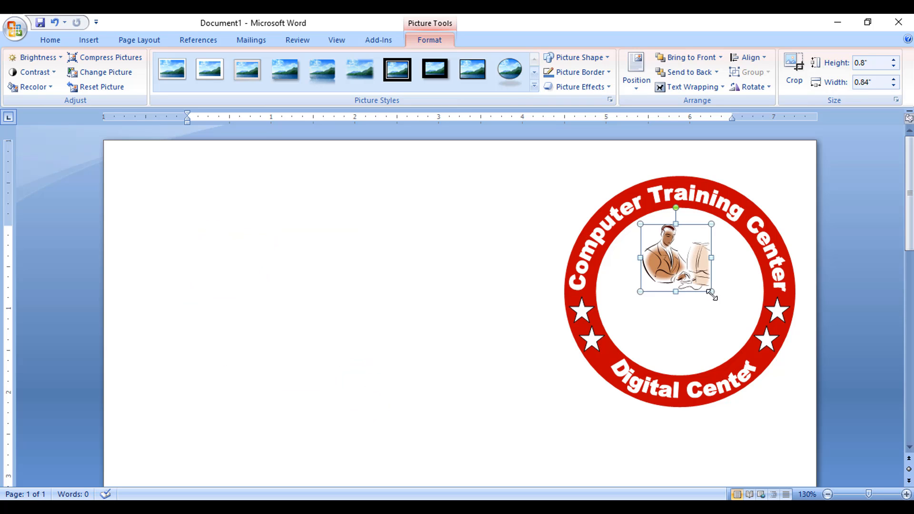
left_click_drag(718, 293, 735, 309)
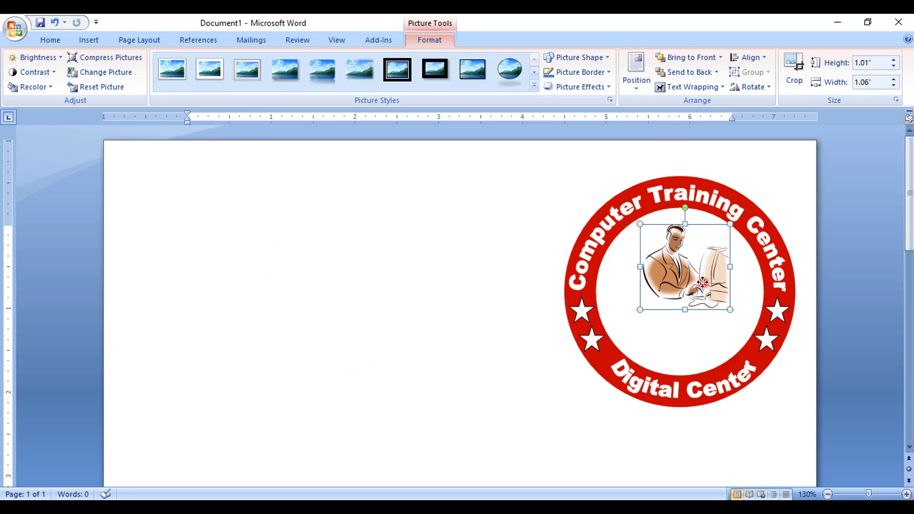
left_click(698, 282)
left_click_drag(698, 282, 688, 284)
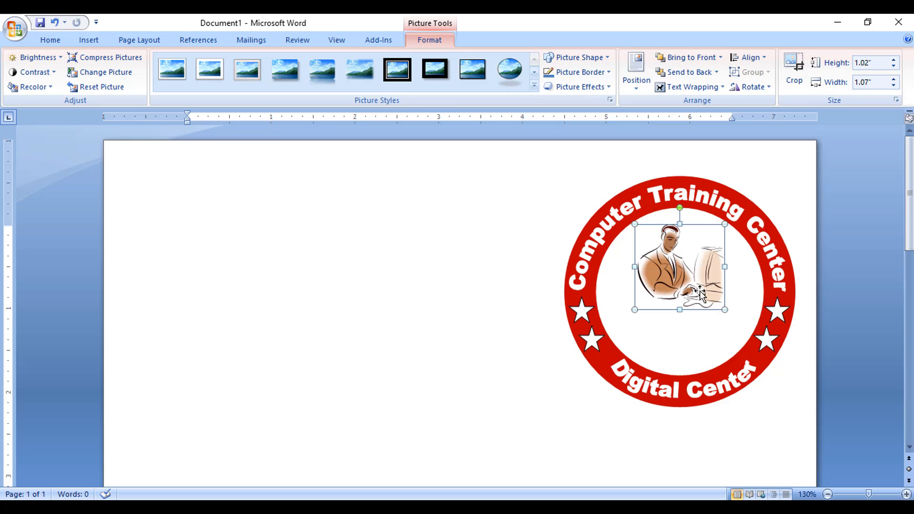
left_click(525, 343)
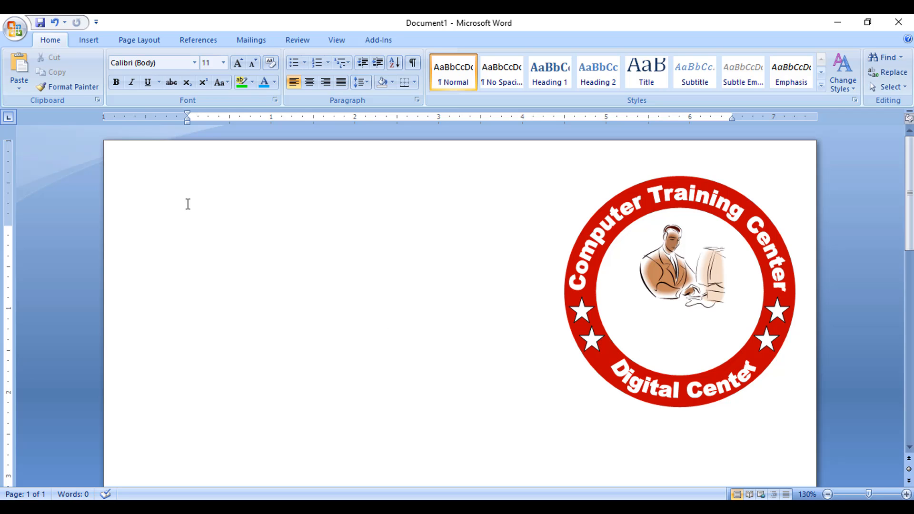
Insert bold WordArt reading "CTC" in the blue style with a gray shadow
left_click(89, 40)
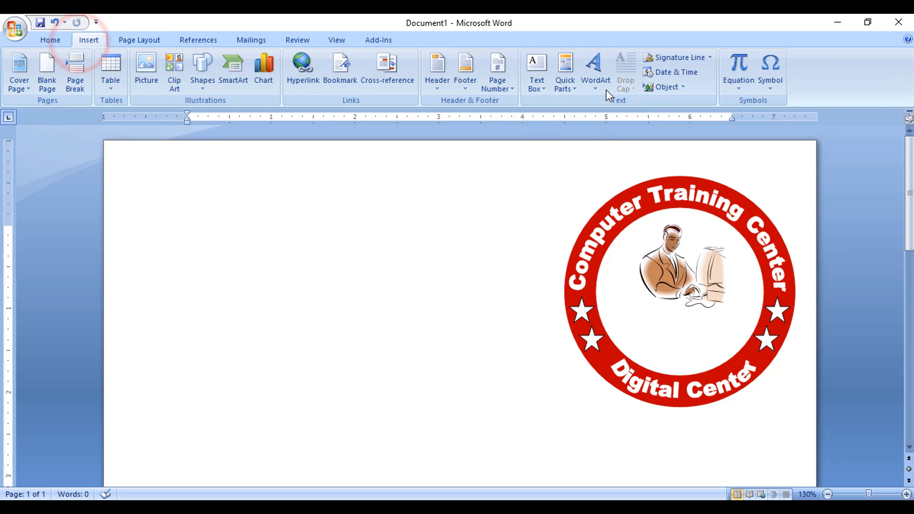
left_click(595, 85)
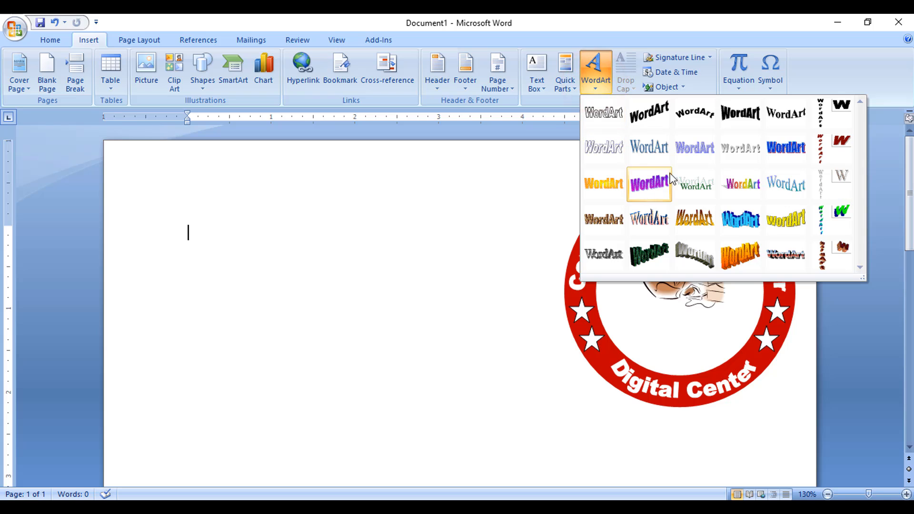
left_click(643, 150)
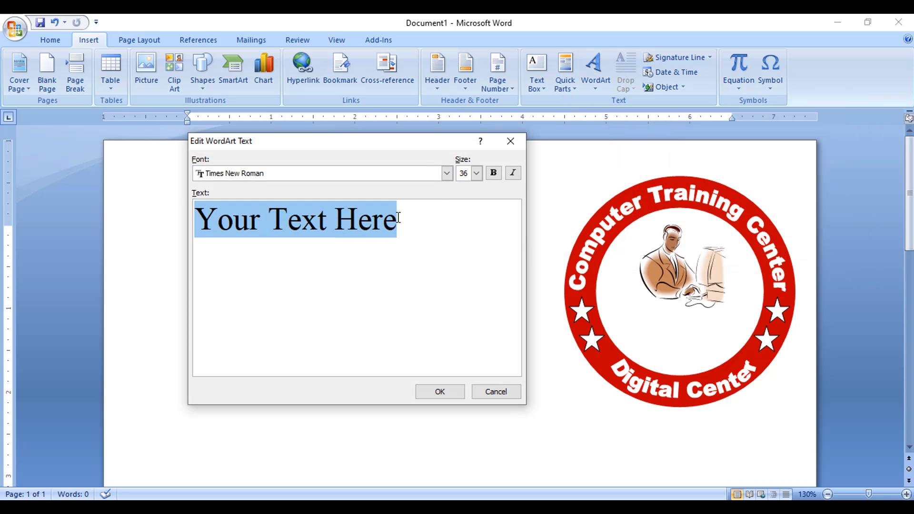
left_click(498, 174)
left_click_drag(438, 222, 198, 235)
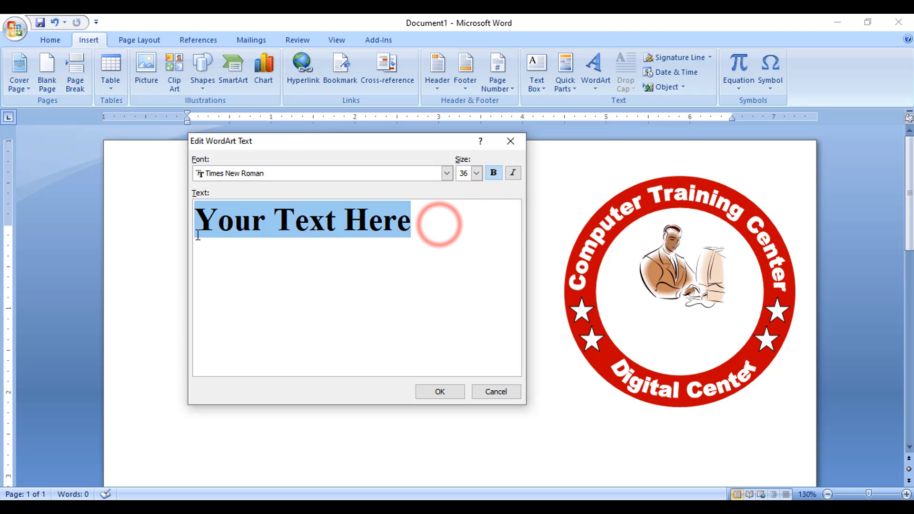
type("CTC")
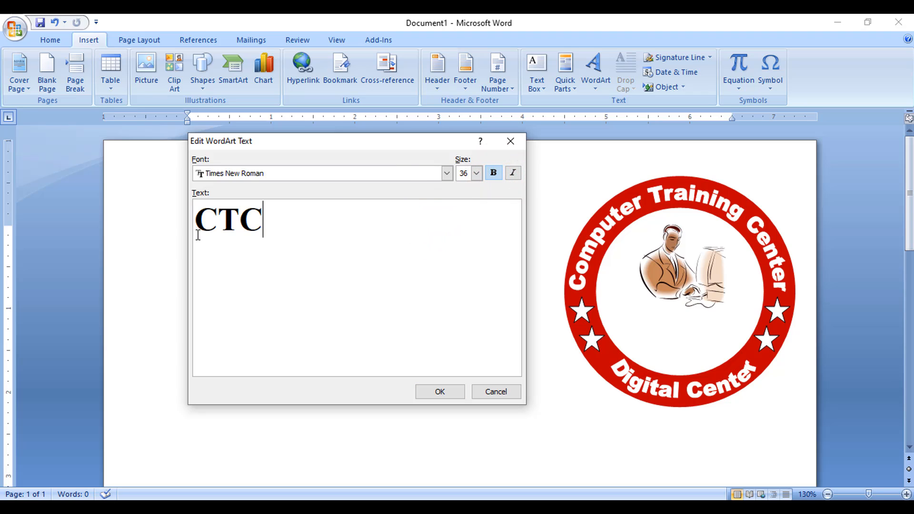
left_click(439, 396)
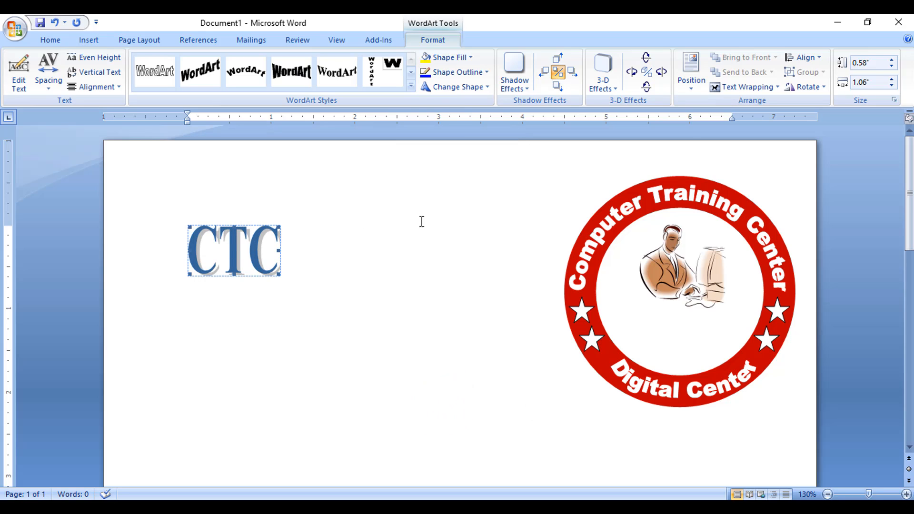
Set the "CTC" WordArt's text wrapping to In Front of Text and shrink it to about 0.41" high by 0.87" wide
left_click(749, 87)
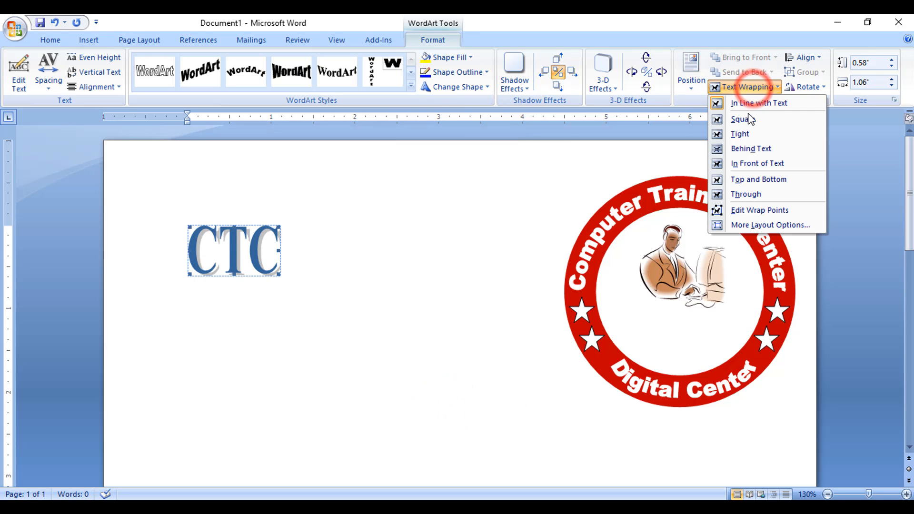
left_click(746, 164)
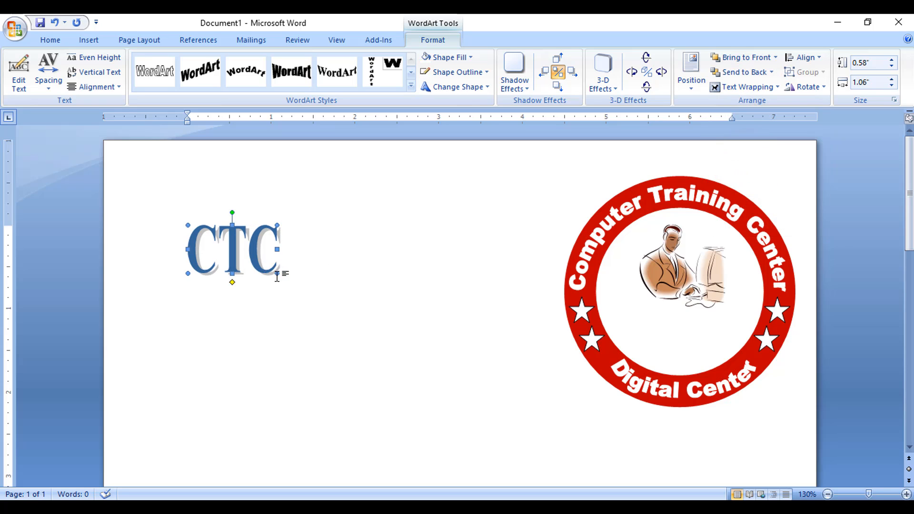
left_click_drag(276, 273, 261, 260)
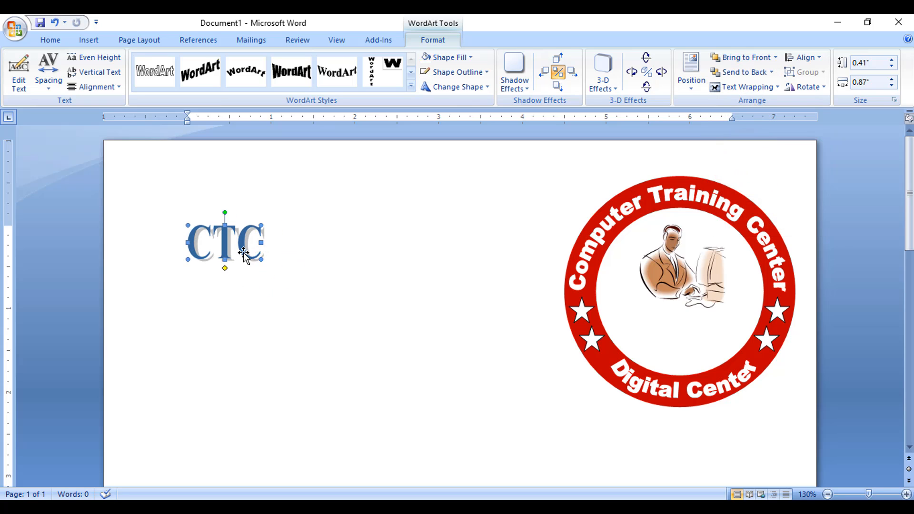
Move the "CTC" WordArt inside the ring, centered just below the clip art, and deselect it
left_click(243, 252)
left_click_drag(701, 349, 701, 352)
left_click(466, 364)
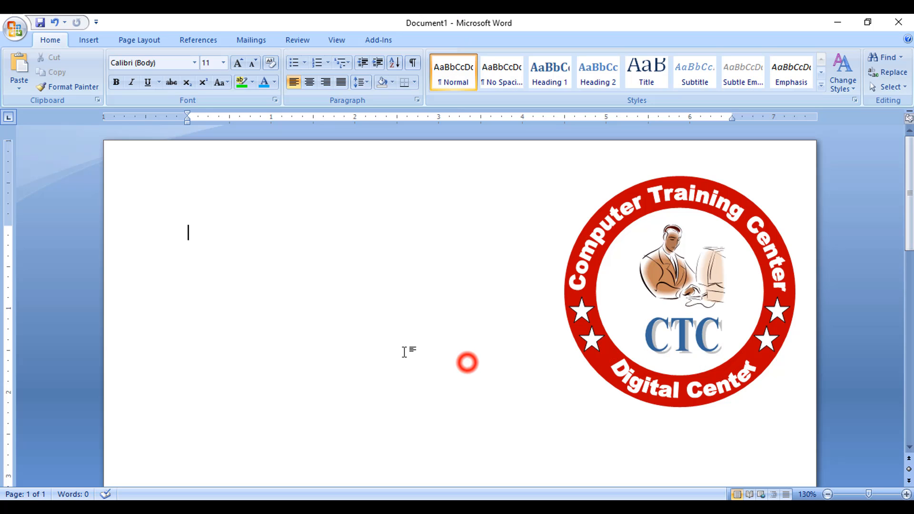